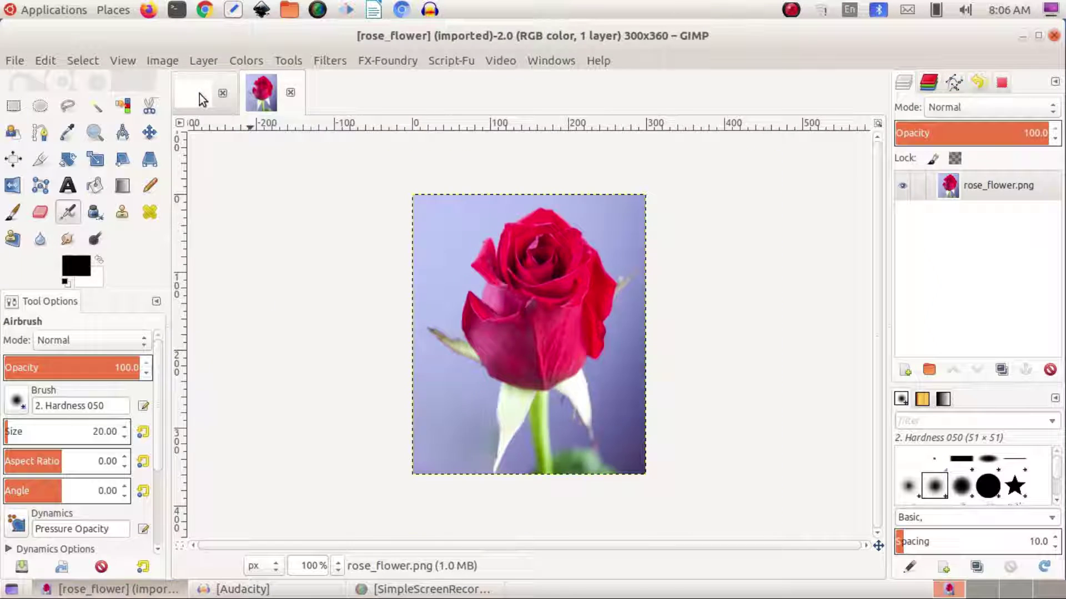
Step: Flip between the blank Untitled canvas and the photo, ending on the 300x360 rose_flower.png image
{"action": "left_click", "coordinate": [198, 95]}
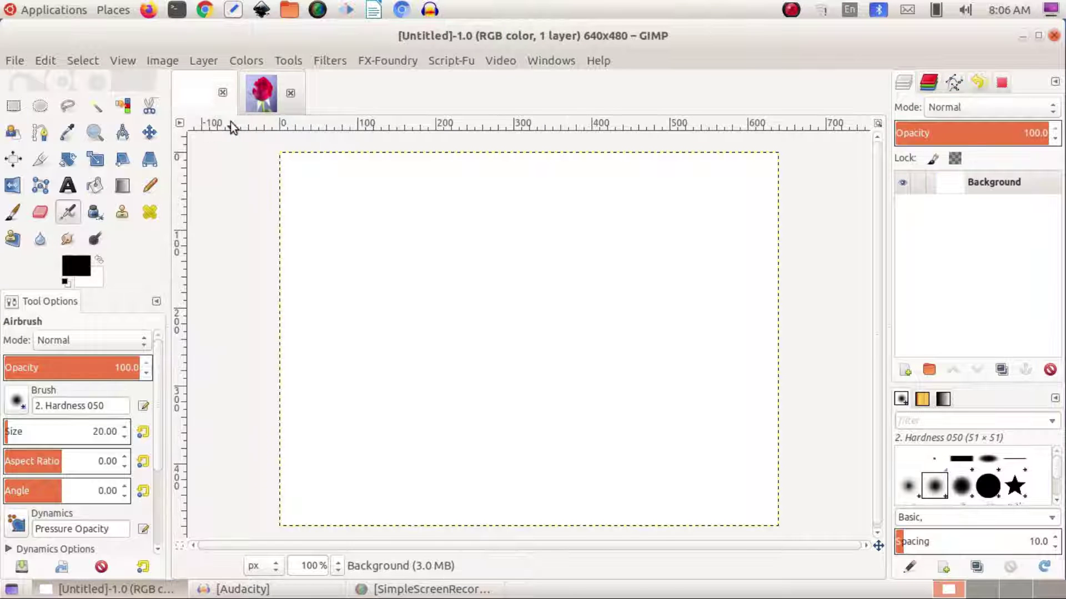
{"action": "left_click", "coordinate": [266, 89]}
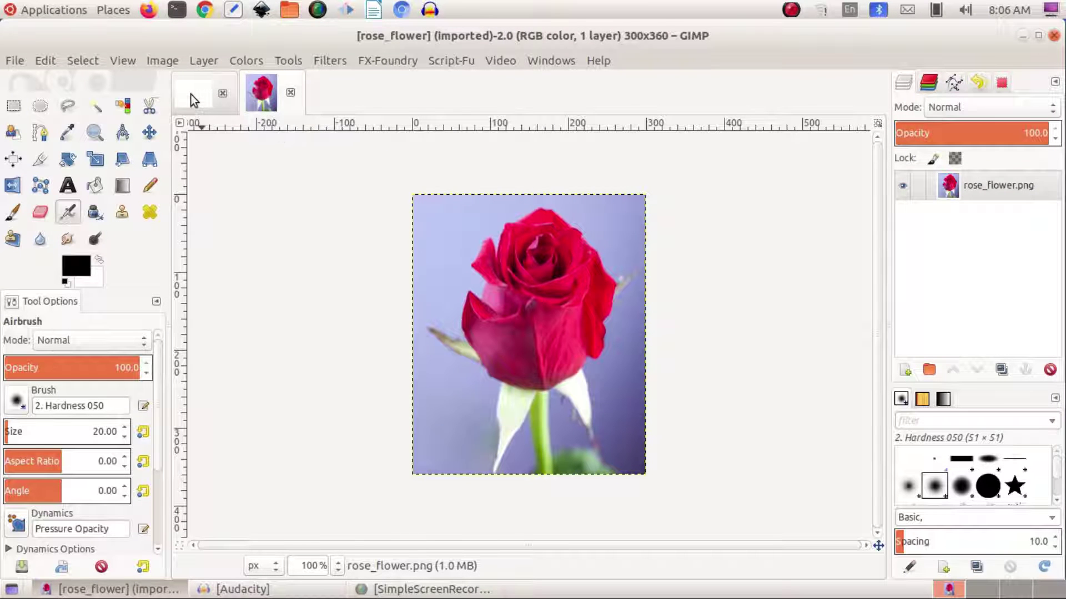
{"action": "left_click", "coordinate": [194, 94]}
{"action": "left_click", "coordinate": [266, 95]}
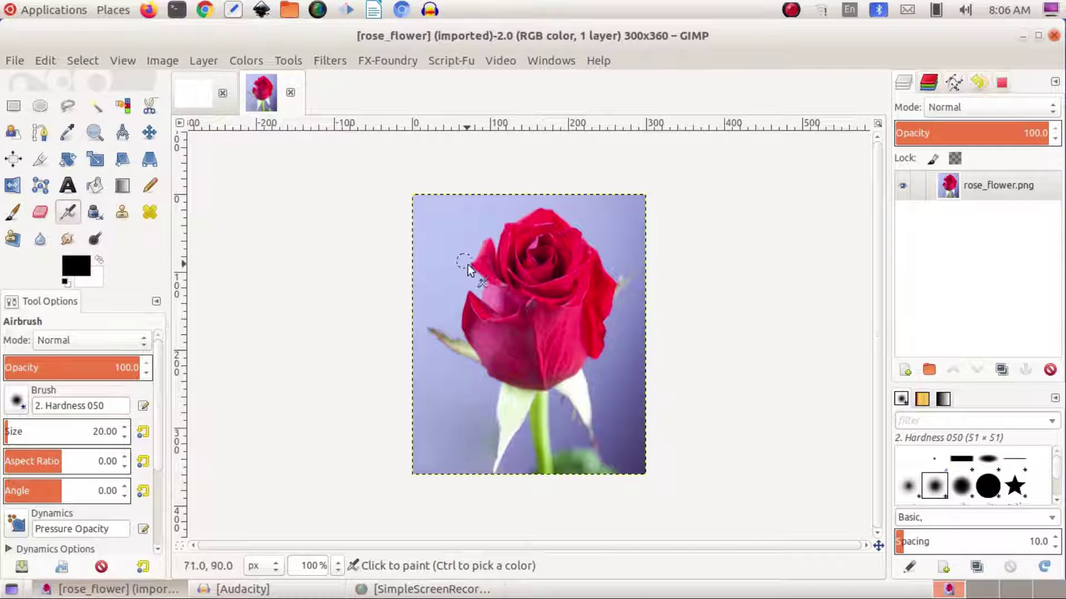
{"action": "left_click", "coordinate": [195, 97]}
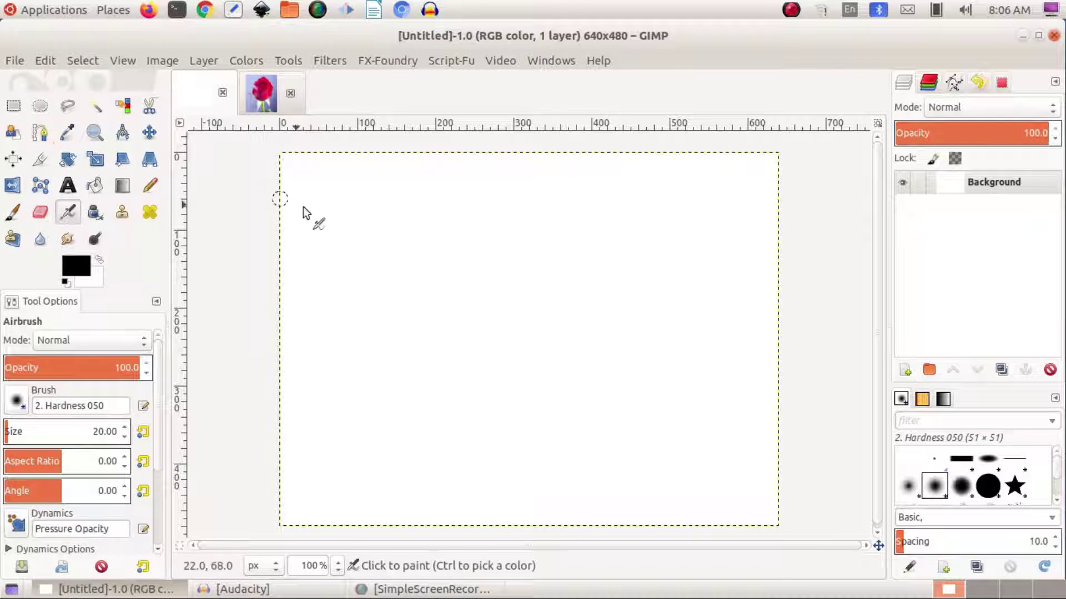
{"action": "left_click", "coordinate": [255, 99]}
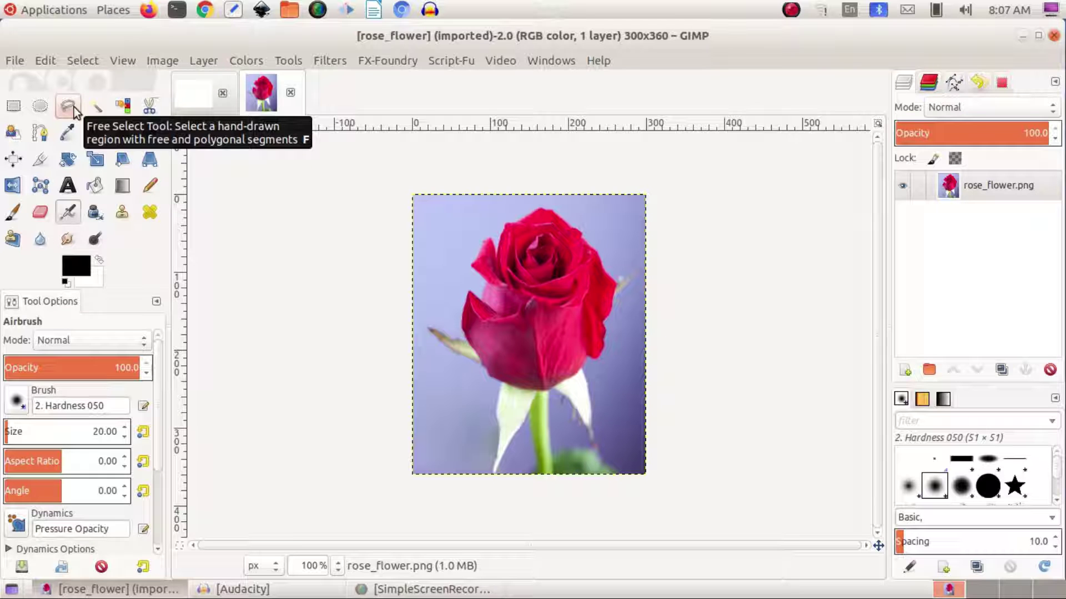
Step: With Free Select, start the outline at the rose's left edge and trace along the bloom's bottom
{"action": "left_click", "coordinate": [68, 107]}
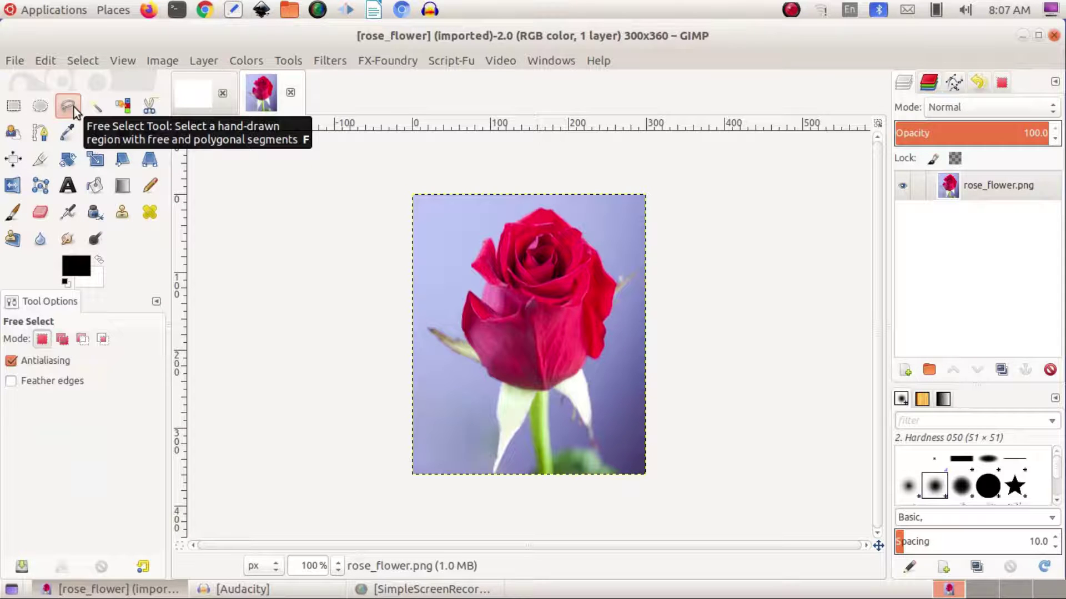
{"action": "left_click", "coordinate": [469, 343]}
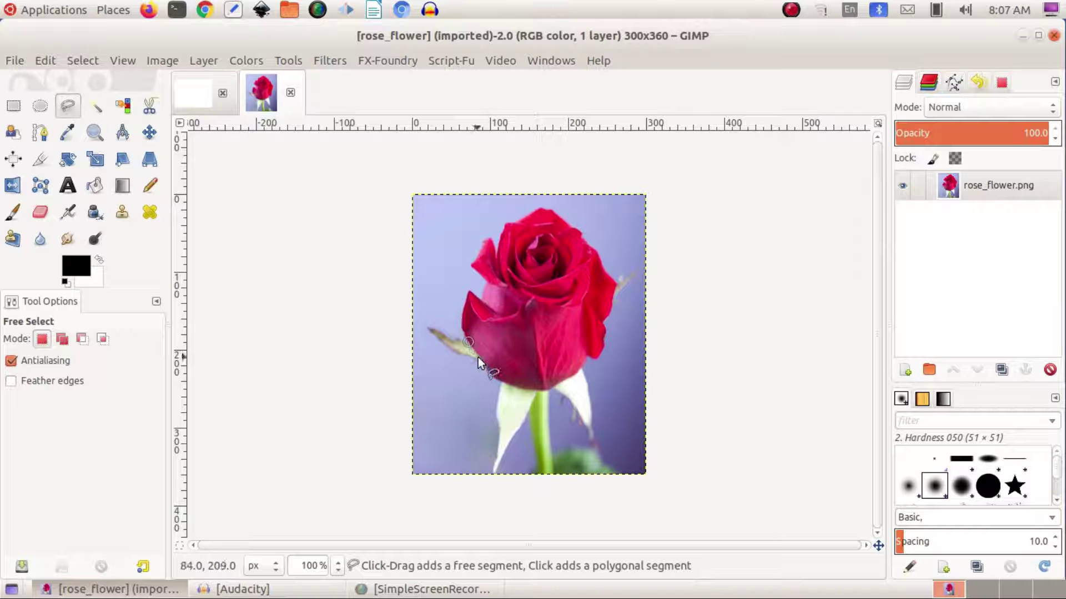
{"action": "left_click", "coordinate": [479, 357]}
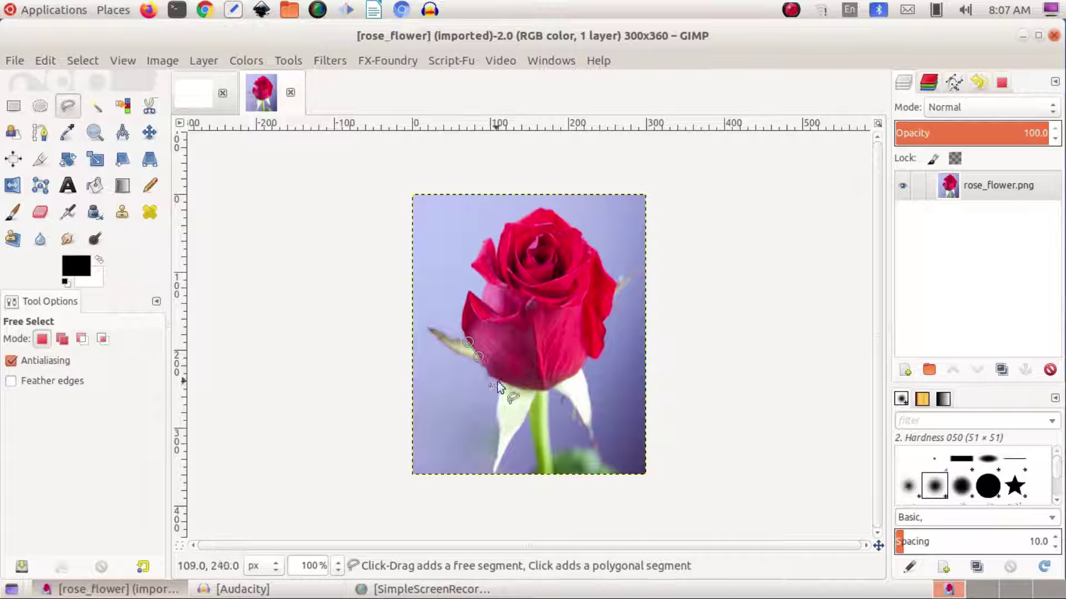
{"action": "scroll", "coordinate": [515, 371], "scroll_direction": "up", "scroll_amount": 1}
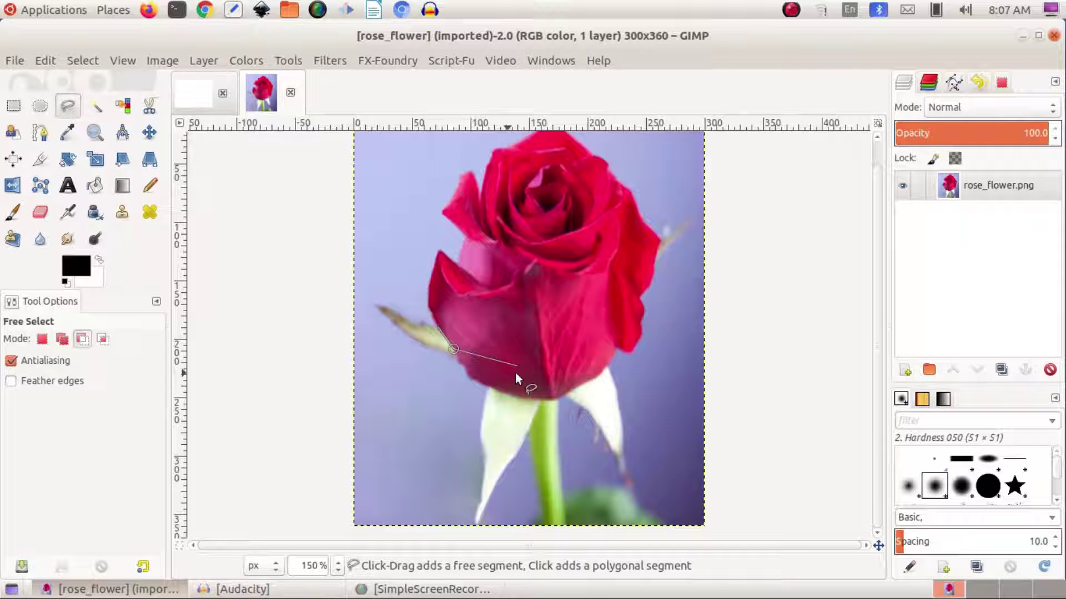
{"action": "scroll", "coordinate": [515, 379], "scroll_direction": "up", "scroll_amount": 1}
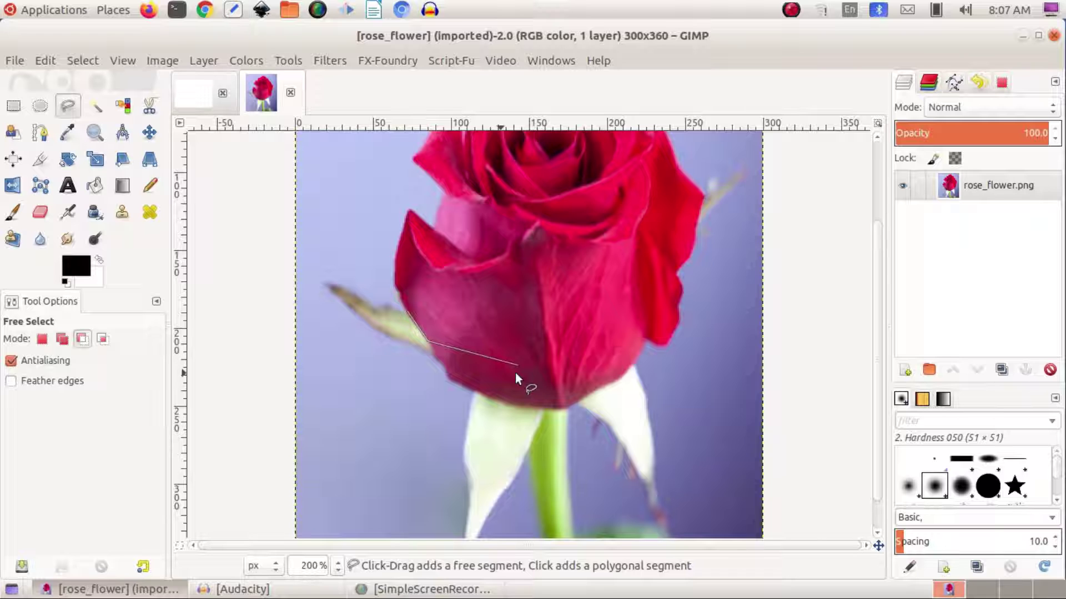
{"action": "scroll", "coordinate": [515, 378], "scroll_direction": "up", "scroll_amount": 1}
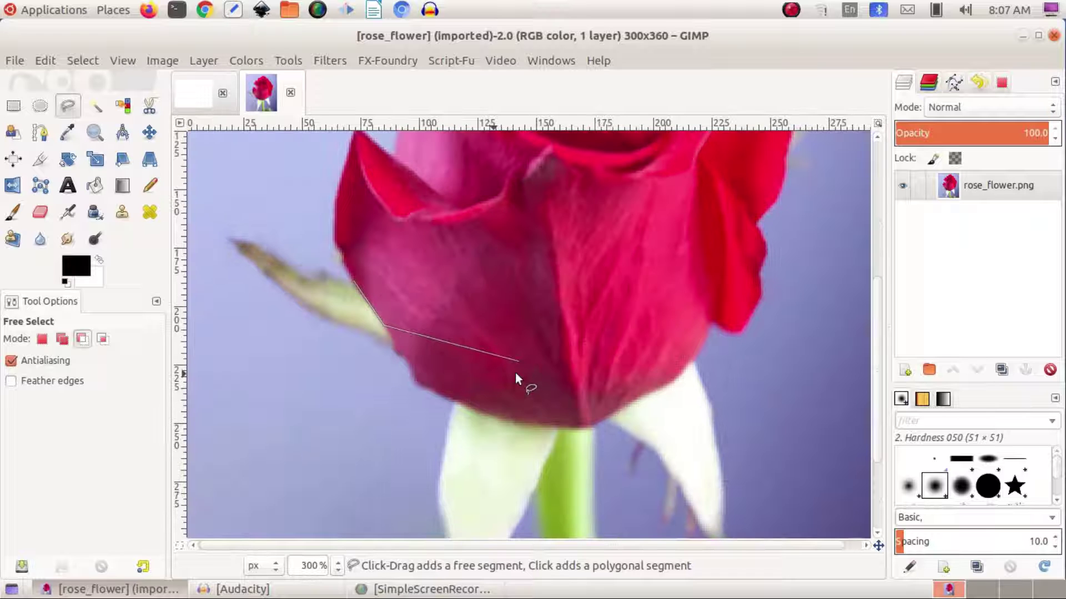
{"action": "left_click", "coordinate": [400, 356]}
{"action": "left_click", "coordinate": [412, 374]}
{"action": "left_click", "coordinate": [423, 383]}
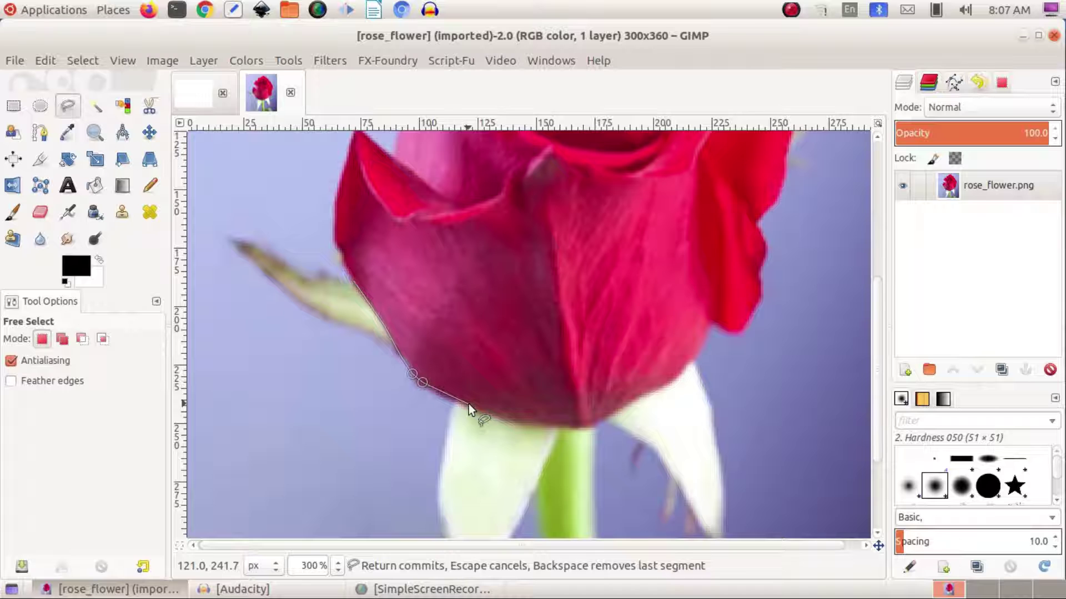
{"action": "left_click", "coordinate": [514, 422]}
{"action": "left_click", "coordinate": [578, 428]}
Step: Continue the freehand outline up the rose's right petals toward the top
{"action": "left_click", "coordinate": [687, 365]}
{"action": "left_click", "coordinate": [708, 322]}
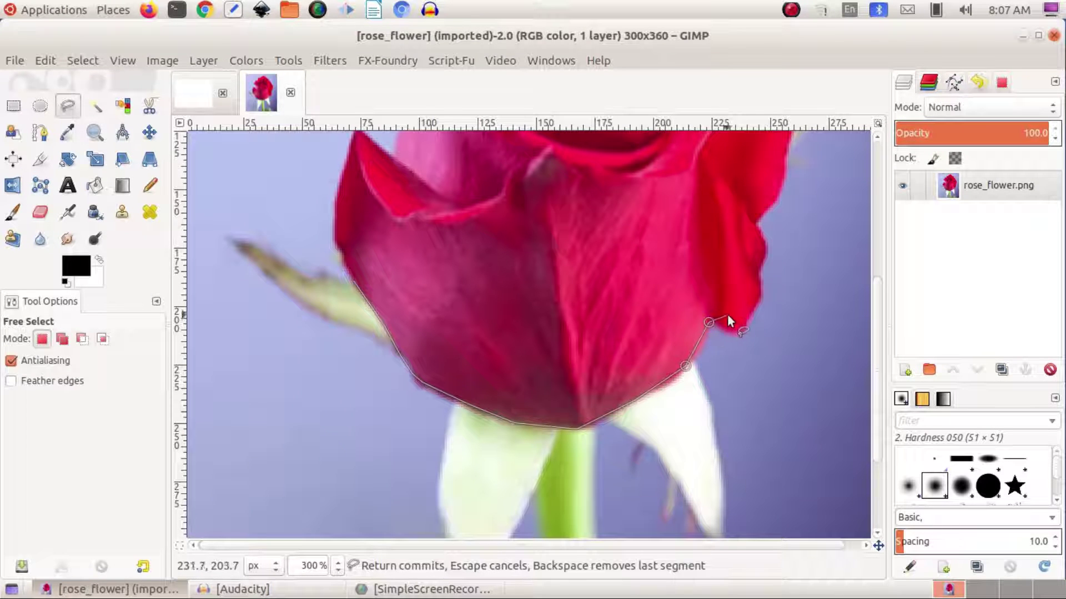
{"action": "left_click", "coordinate": [737, 333]}
{"action": "left_click", "coordinate": [760, 291]}
{"action": "left_click", "coordinate": [758, 265]}
{"action": "left_click", "coordinate": [762, 238]}
{"action": "scroll", "coordinate": [755, 224], "scroll_direction": "up", "scroll_amount": 3}
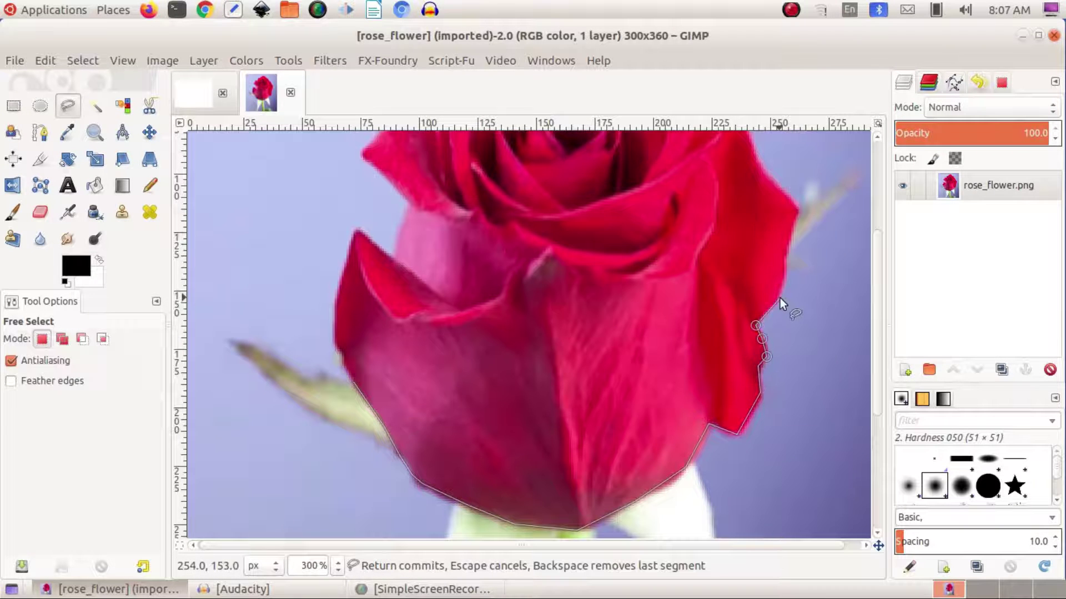
{"action": "left_click", "coordinate": [792, 228]}
{"action": "scroll", "coordinate": [791, 228], "scroll_direction": "up", "scroll_amount": 3}
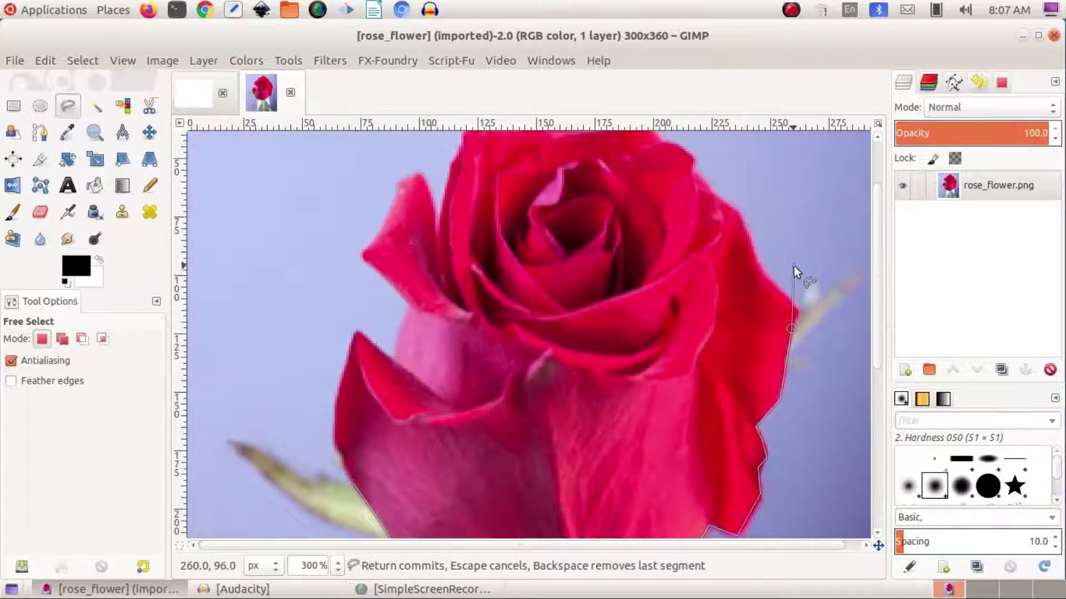
{"action": "left_click", "coordinate": [798, 309]}
{"action": "left_click", "coordinate": [740, 214]}
{"action": "scroll", "coordinate": [744, 212], "scroll_direction": "up", "scroll_amount": 3}
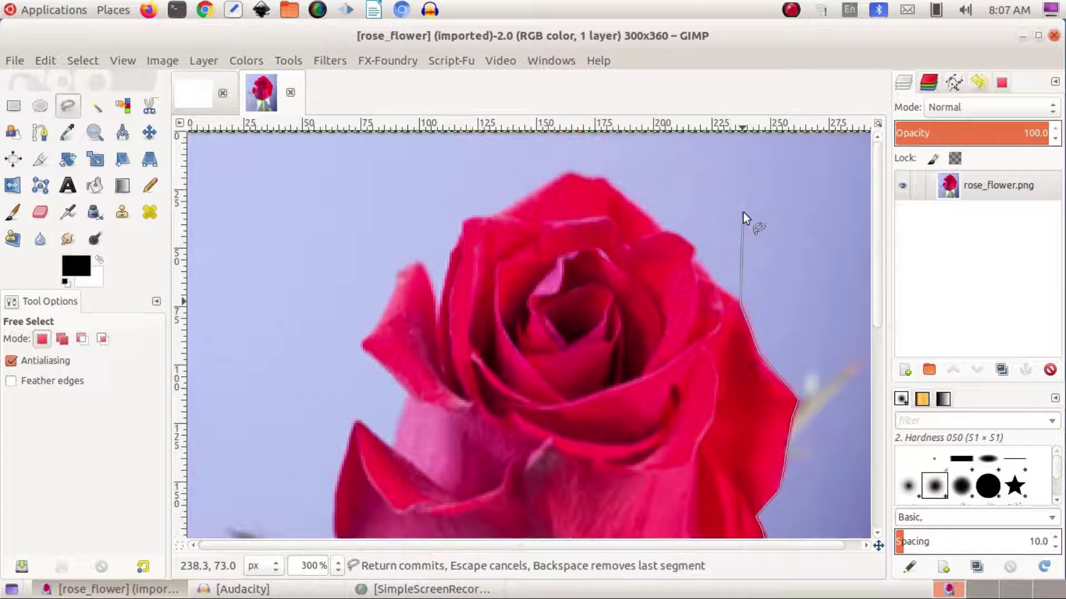
{"action": "left_click", "coordinate": [711, 275]}
{"action": "left_click", "coordinate": [700, 247]}
{"action": "left_click", "coordinate": [670, 232]}
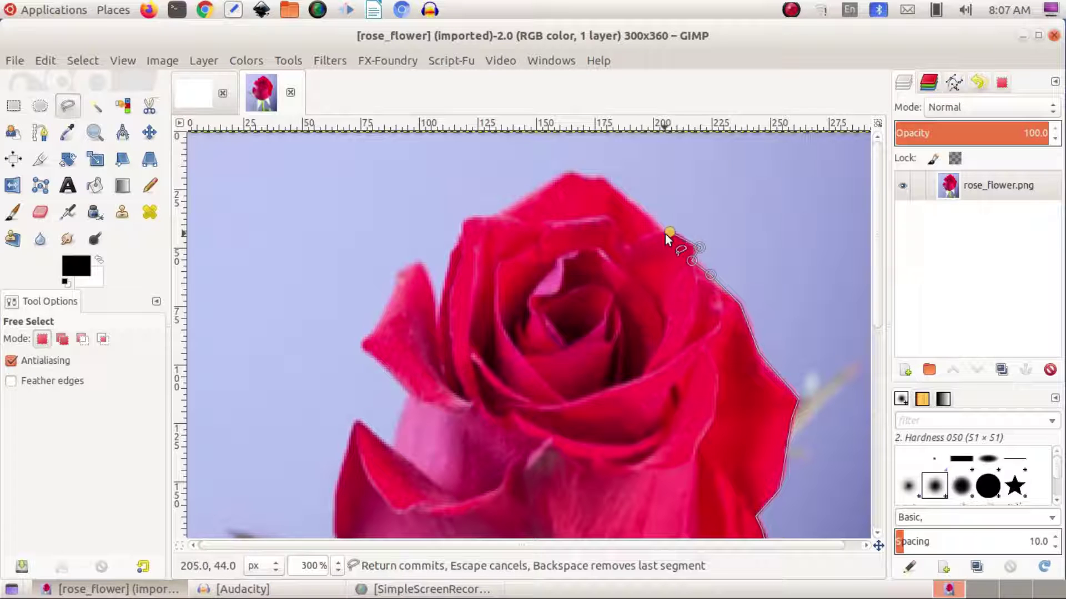
Step: Trace across the rose top and down the left petals, closing the outline at the start point
{"action": "left_click", "coordinate": [598, 177]}
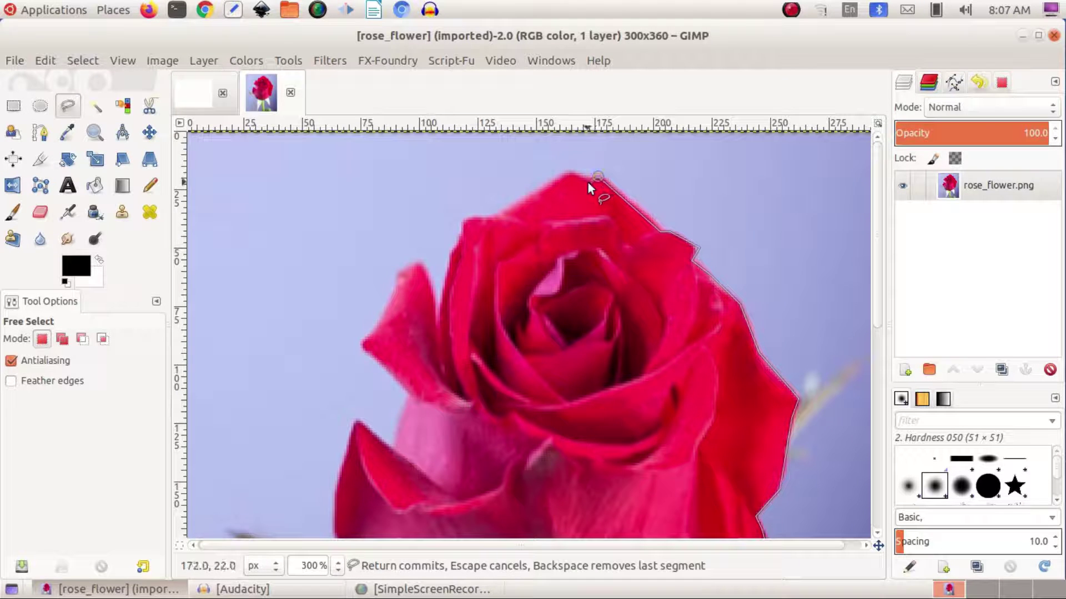
{"action": "left_click", "coordinate": [576, 173]}
{"action": "left_click", "coordinate": [498, 212]}
{"action": "left_click", "coordinate": [469, 212]}
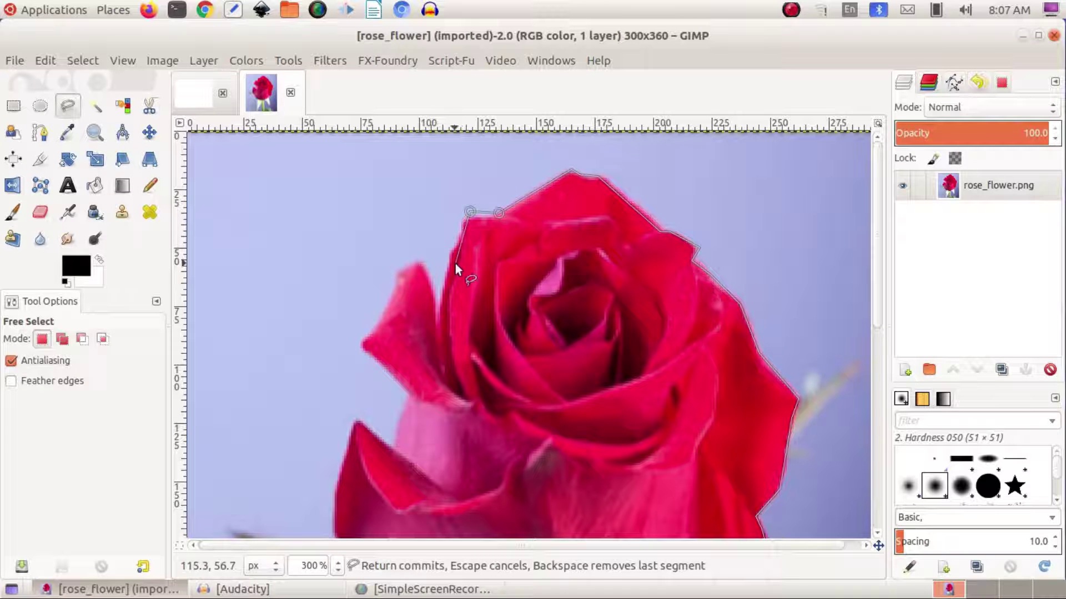
{"action": "left_click", "coordinate": [441, 276]}
{"action": "left_click", "coordinate": [439, 312]}
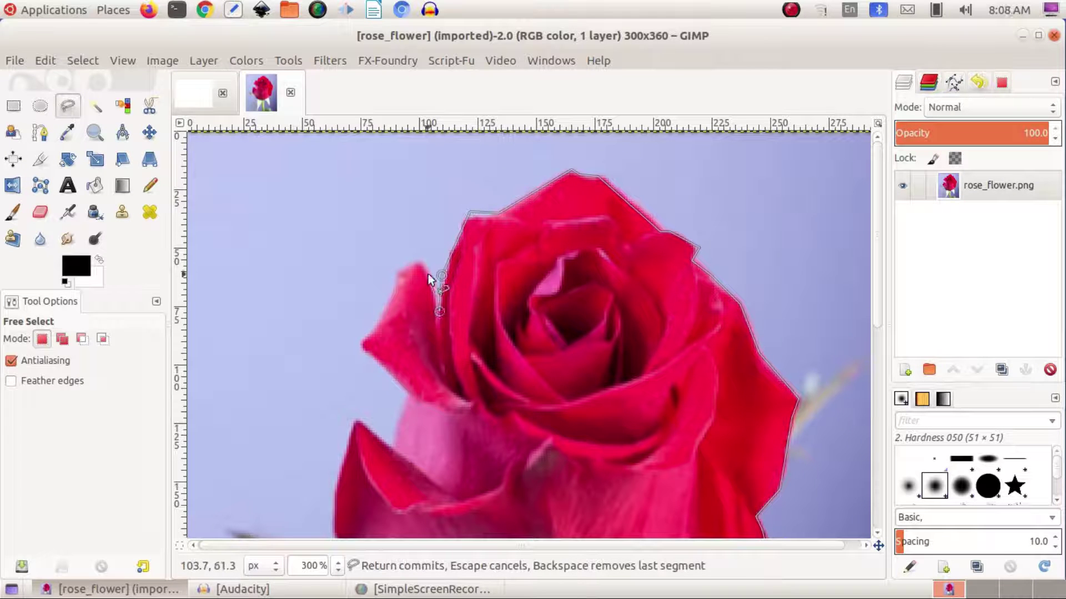
{"action": "left_click", "coordinate": [414, 262]}
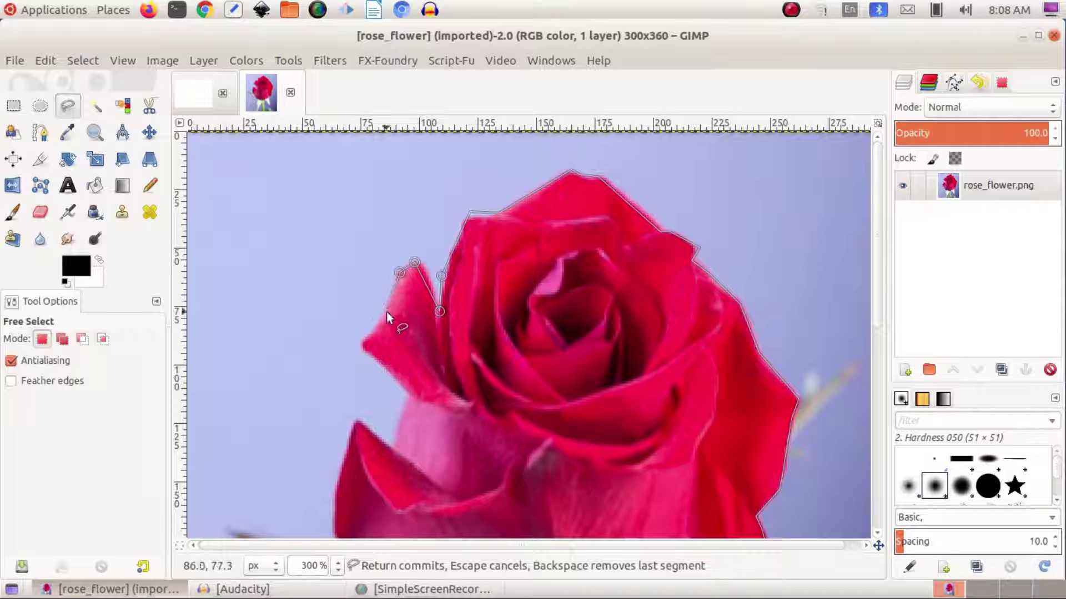
{"action": "left_click", "coordinate": [360, 341]}
{"action": "scroll", "coordinate": [374, 308], "scroll_direction": "down", "scroll_amount": 3}
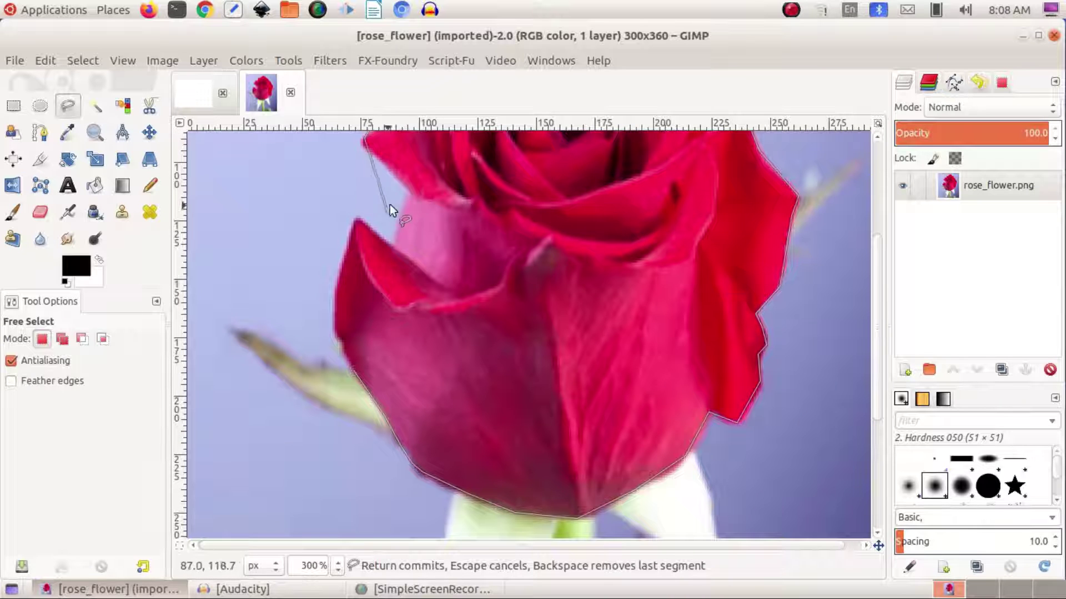
{"action": "left_click", "coordinate": [414, 193]}
{"action": "left_click", "coordinate": [392, 239]}
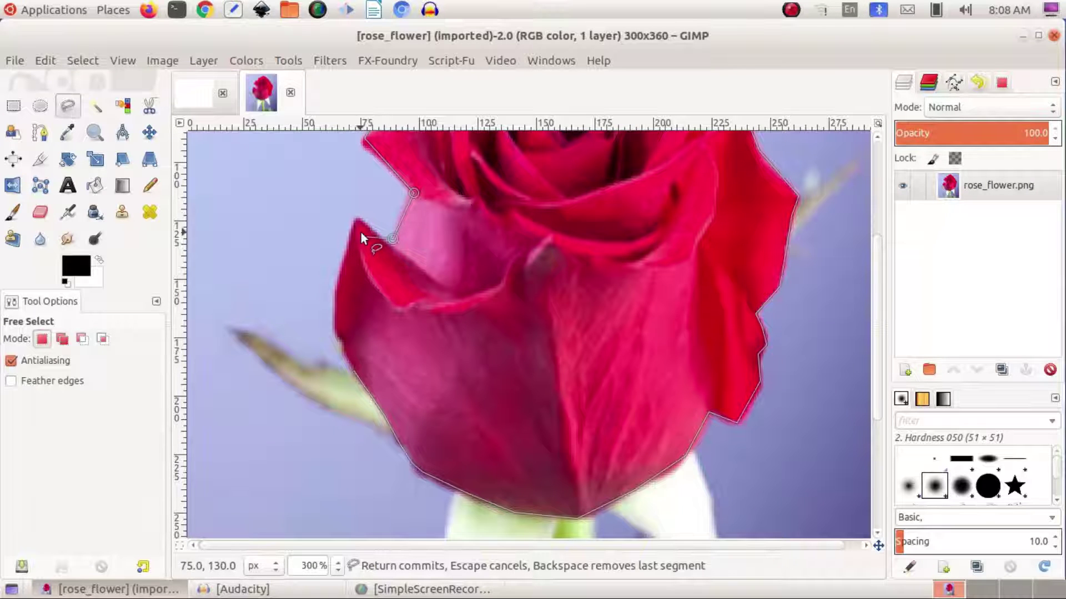
{"action": "left_click", "coordinate": [358, 218]}
{"action": "left_click", "coordinate": [335, 302]}
{"action": "left_click", "coordinate": [336, 332]}
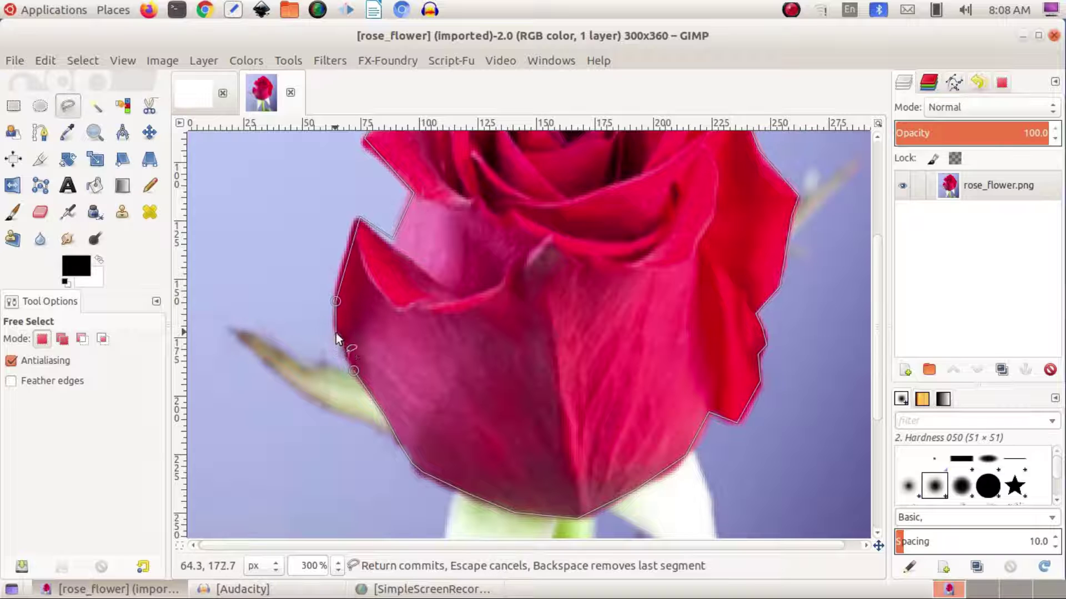
{"action": "left_click", "coordinate": [352, 368]}
{"action": "left_click", "coordinate": [352, 369]}
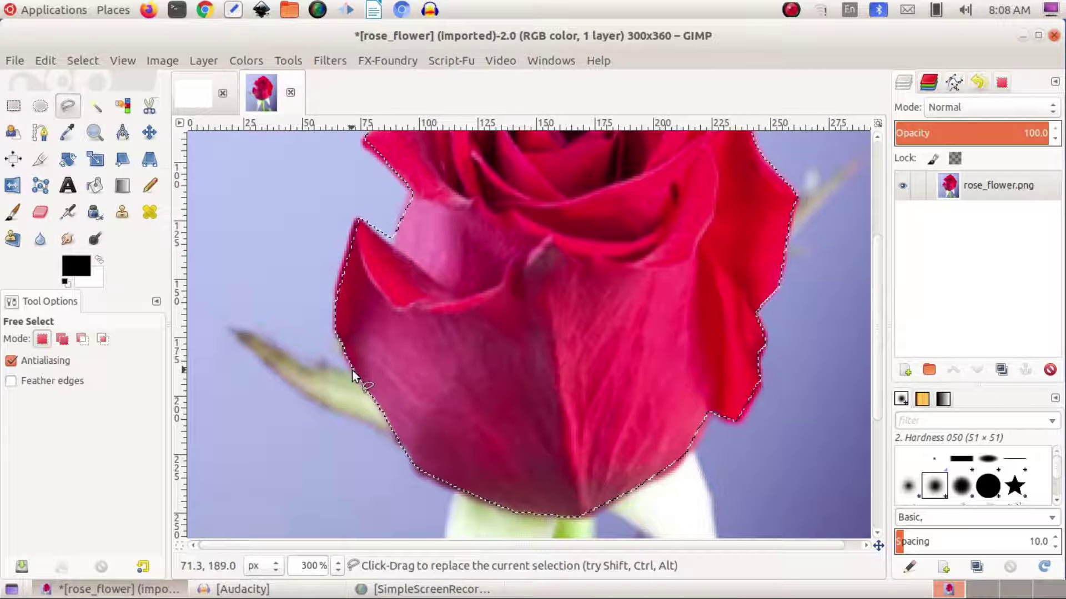
Step: Zoom out and copy the selected rose to the clipboard
{"action": "scroll", "coordinate": [525, 332], "scroll_direction": "down", "scroll_amount": 5}
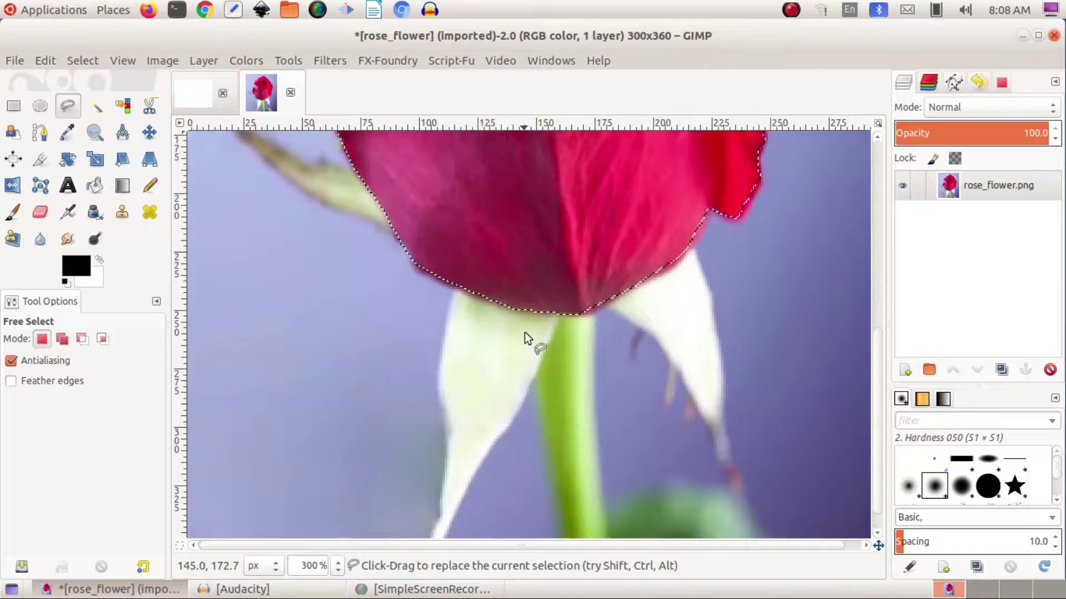
{"action": "scroll", "coordinate": [525, 332], "scroll_direction": "down", "scroll_amount": 1, "text": "ctrl"}
{"action": "scroll", "coordinate": [525, 332], "scroll_direction": "down", "scroll_amount": 1, "text": "ctrl"}
{"action": "scroll", "coordinate": [525, 332], "scroll_direction": "down", "scroll_amount": 1, "text": "ctrl"}
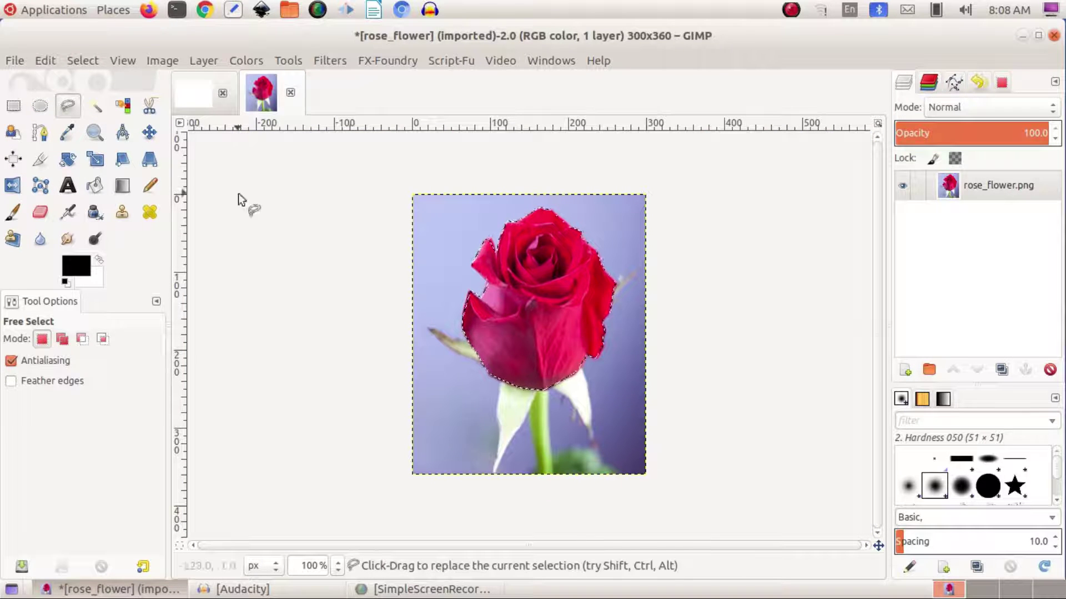
{"action": "key", "text": "ctrl+c"}
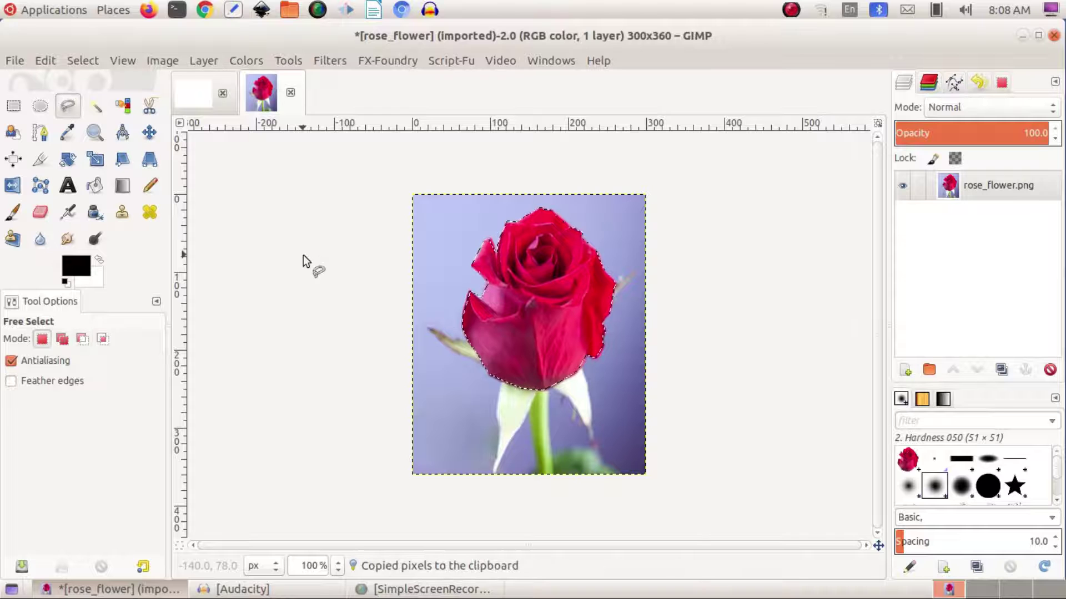
Step: Add a new transparent layer to the Untitled canvas and paste the rose onto it
{"action": "left_click", "coordinate": [196, 91]}
{"action": "left_click", "coordinate": [906, 369]}
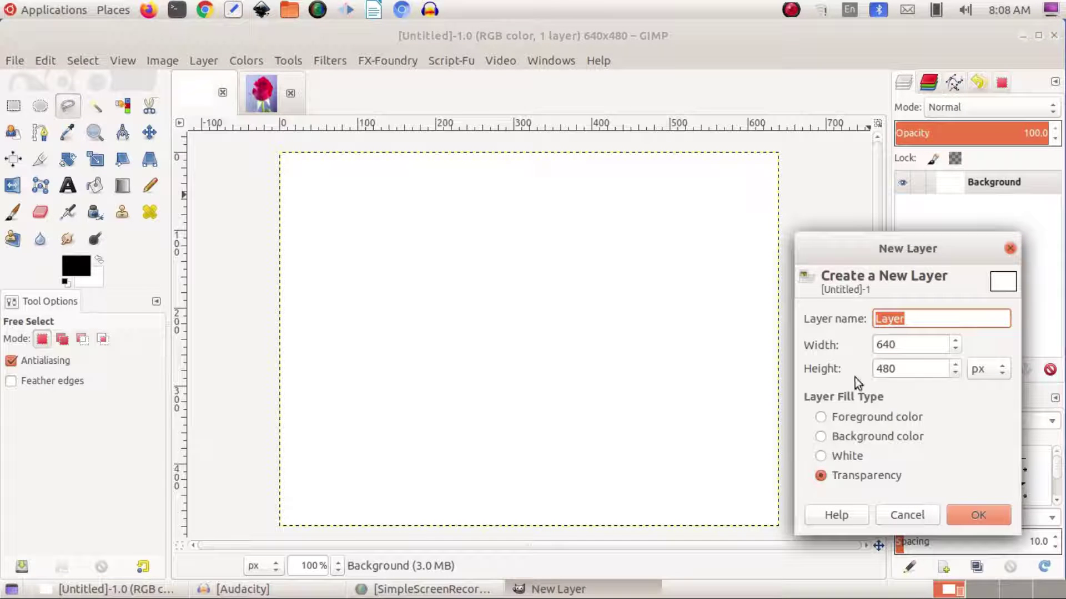
{"action": "left_click", "coordinate": [966, 513]}
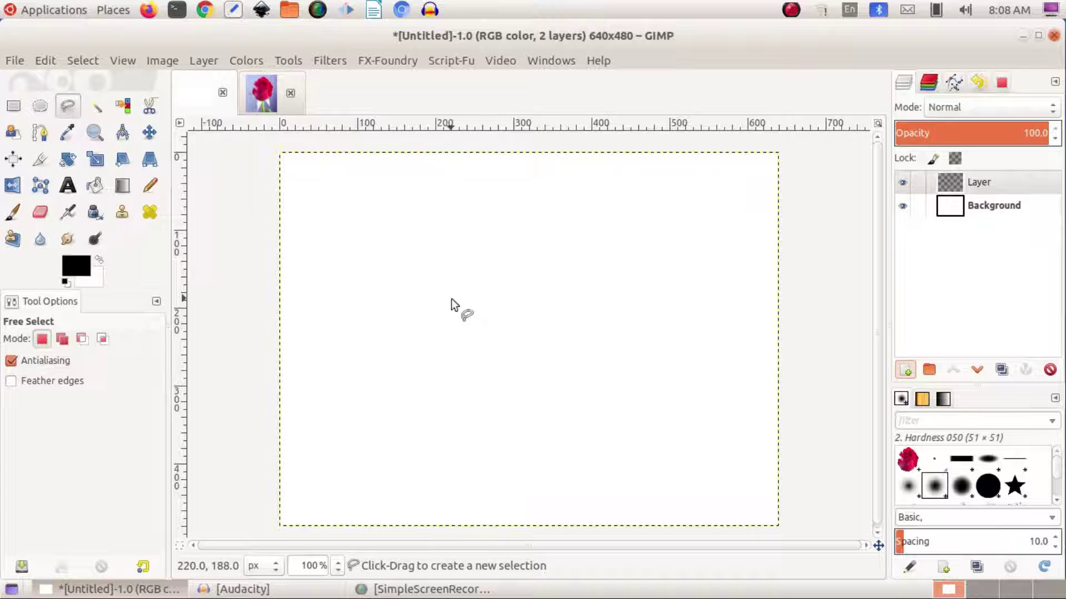
{"action": "key", "text": "ctrl+v"}
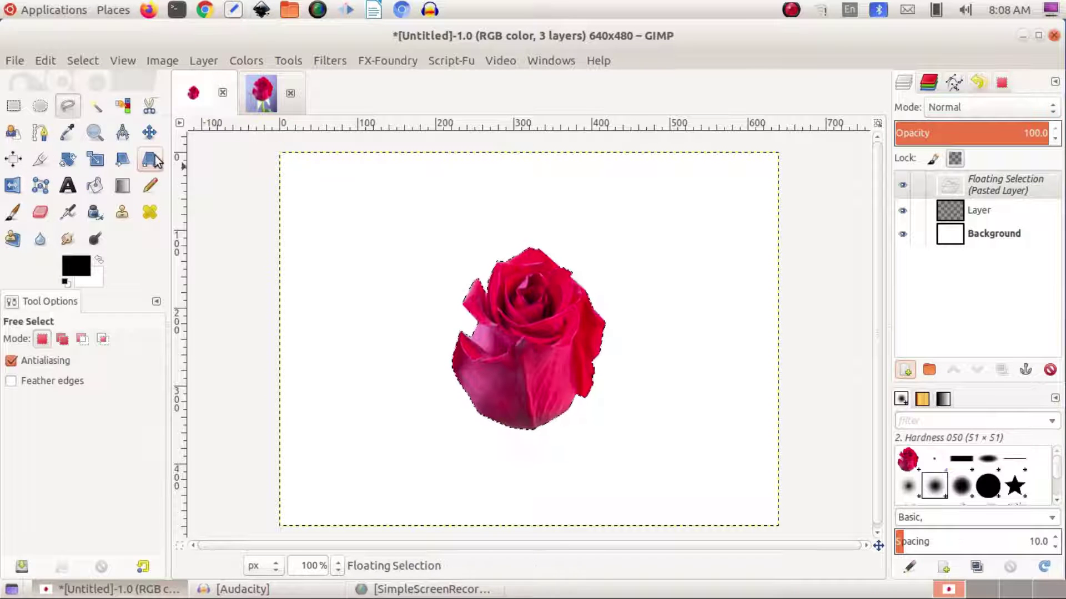
Step: Move the pasted rose to the canvas's upper-left, anchor it, and return to the rose photo
{"action": "left_click", "coordinate": [148, 133]}
{"action": "left_click_drag", "start_coordinate": [526, 351], "coordinate": [367, 259]}
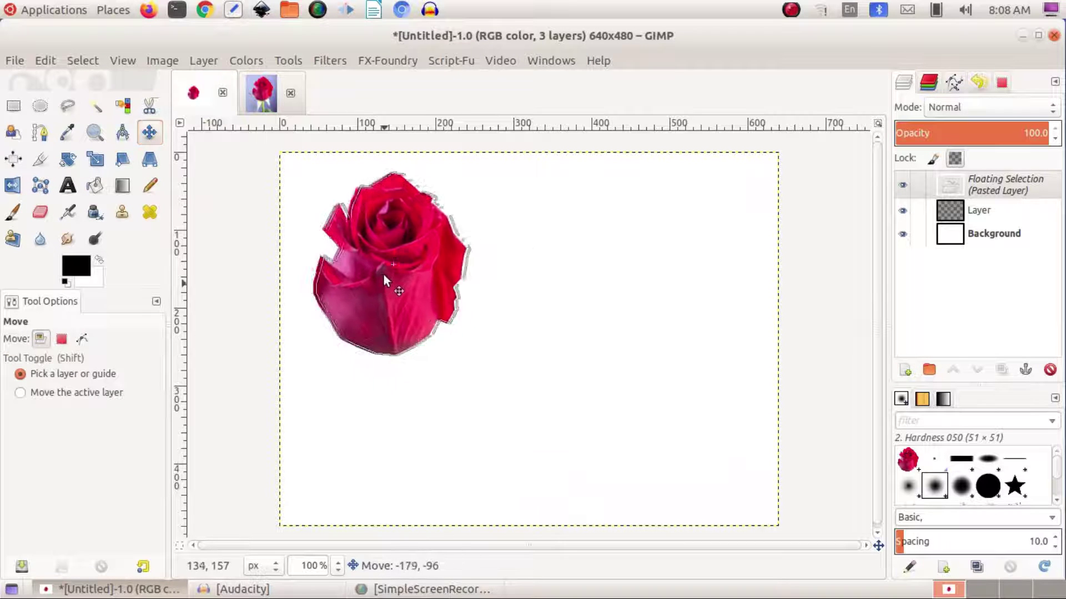
{"action": "left_click", "coordinate": [524, 252]}
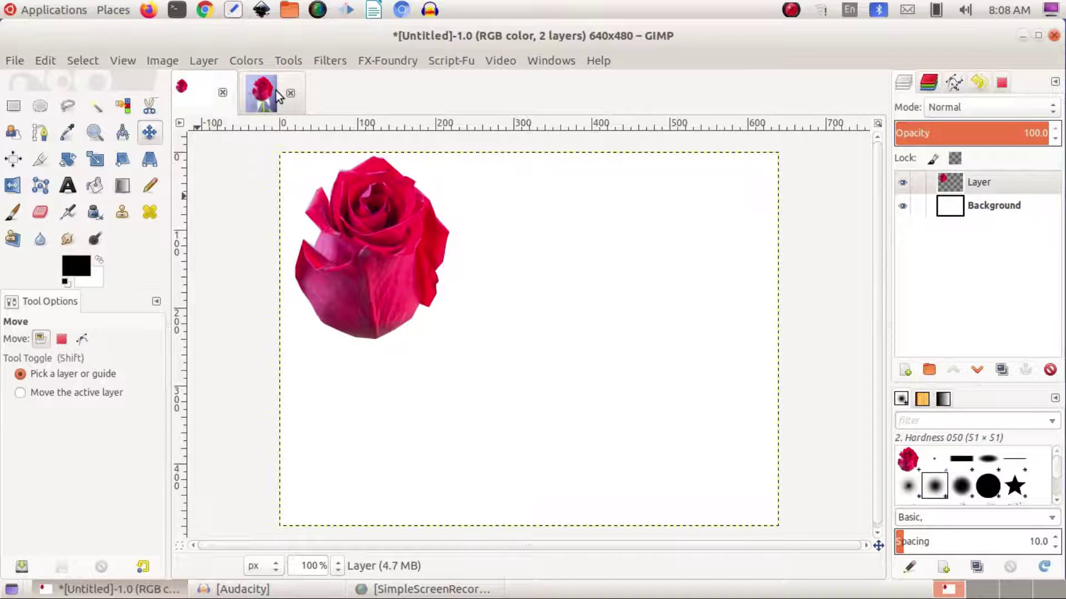
{"action": "left_click", "coordinate": [275, 91]}
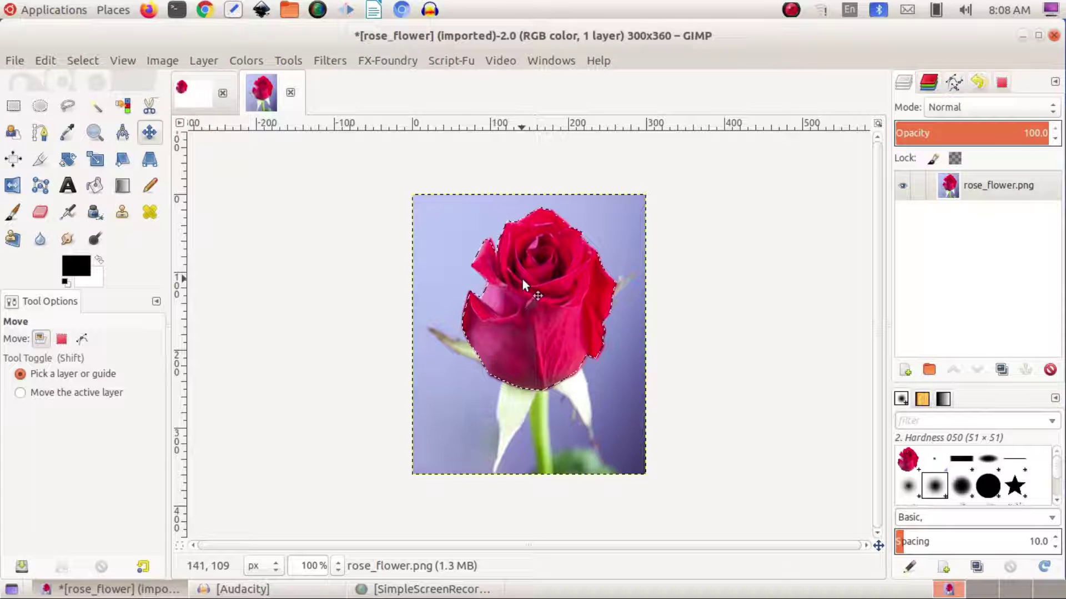
Step: Apply Select > None to the rose photo, glance at the canvas, then come back to rose_flower
{"action": "left_click", "coordinate": [84, 60]}
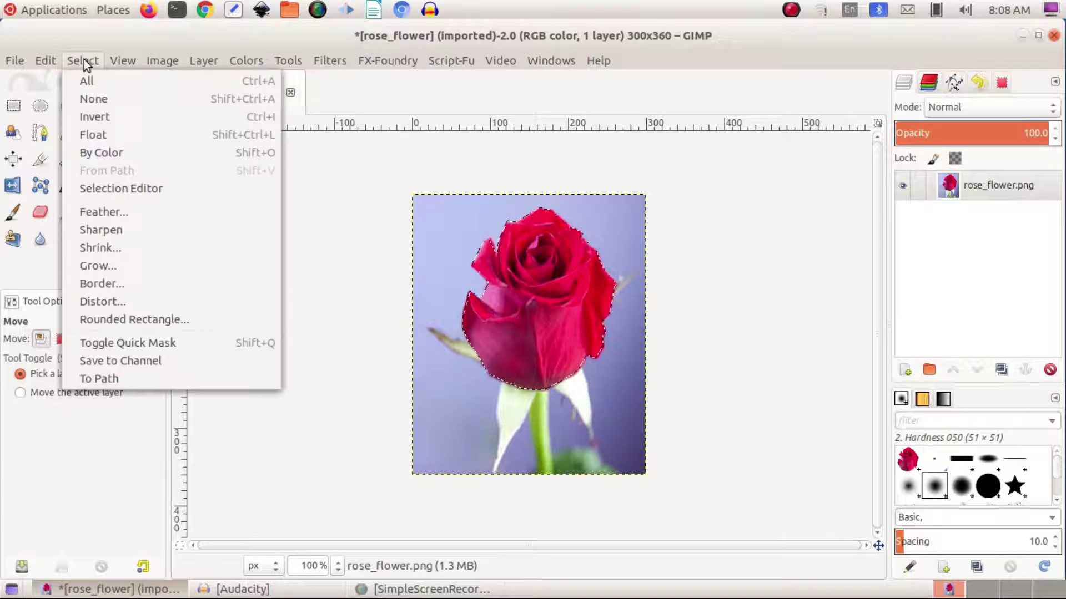
{"action": "left_click", "coordinate": [89, 102]}
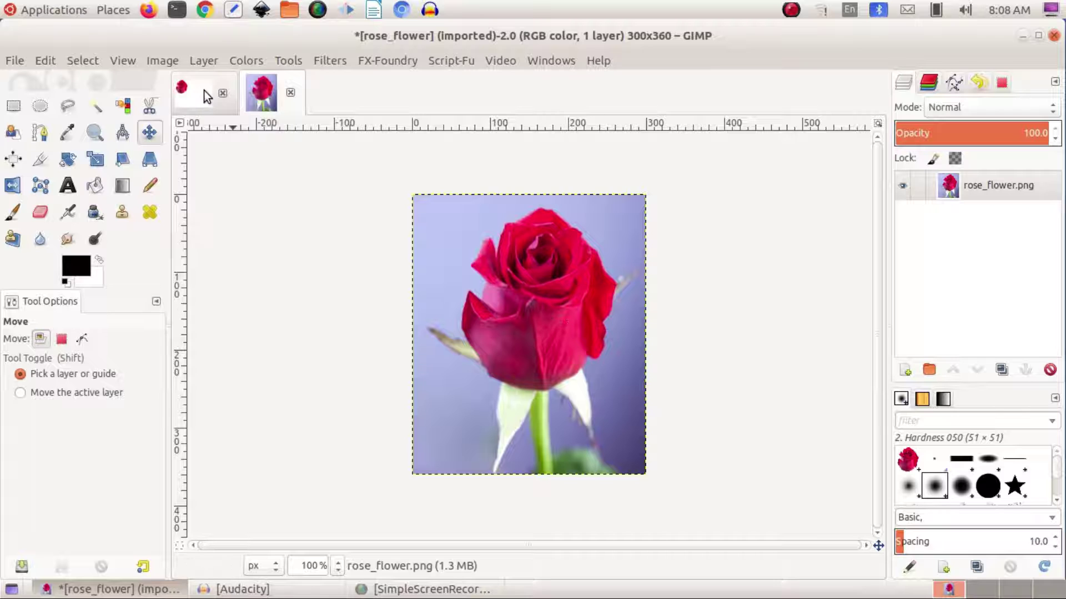
{"action": "left_click", "coordinate": [205, 91]}
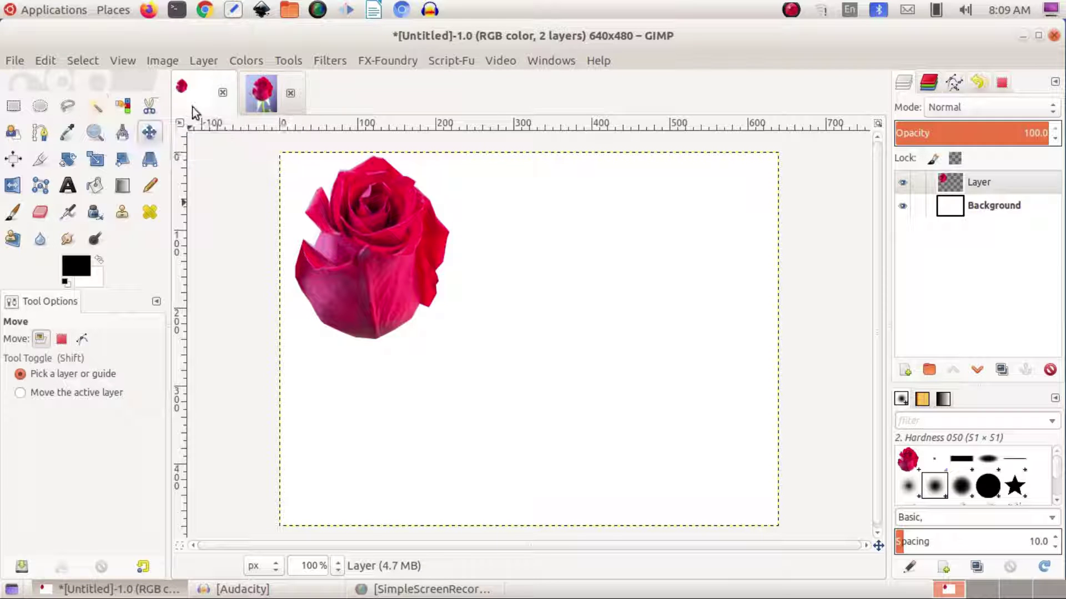
{"action": "left_click", "coordinate": [261, 96]}
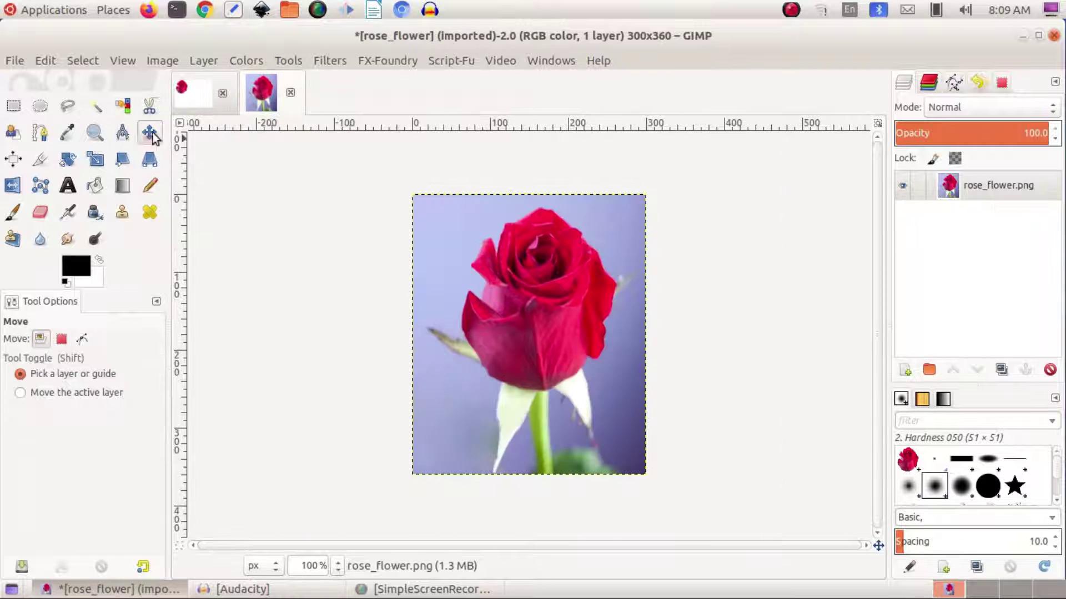
Step: Try Fuzzy Select on several rose petals, undoing one attempt and dragging the threshold higher
{"action": "left_click", "coordinate": [95, 108]}
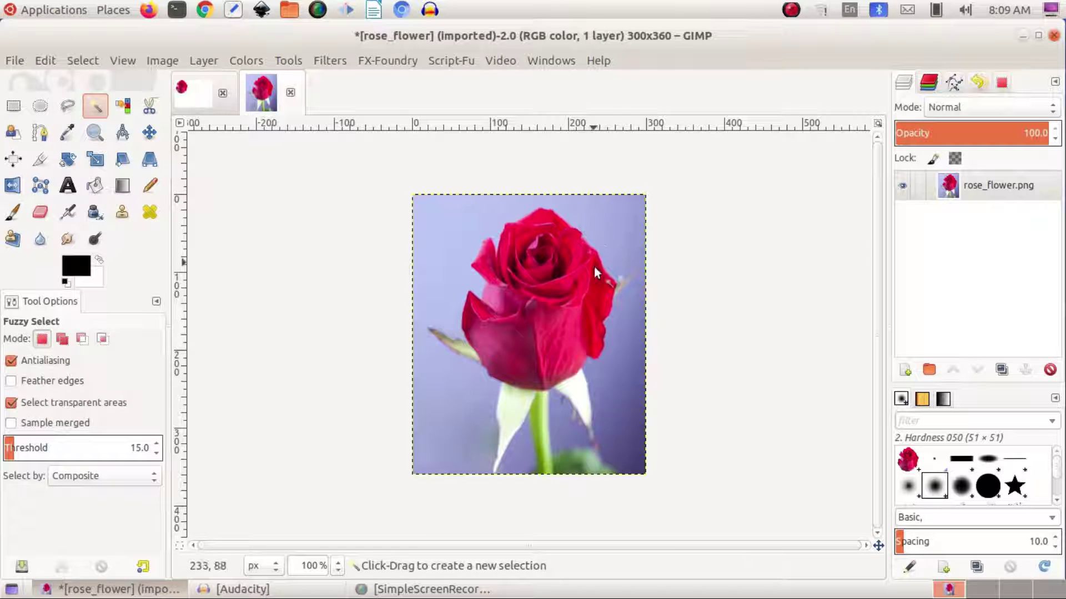
{"action": "left_click", "coordinate": [557, 338]}
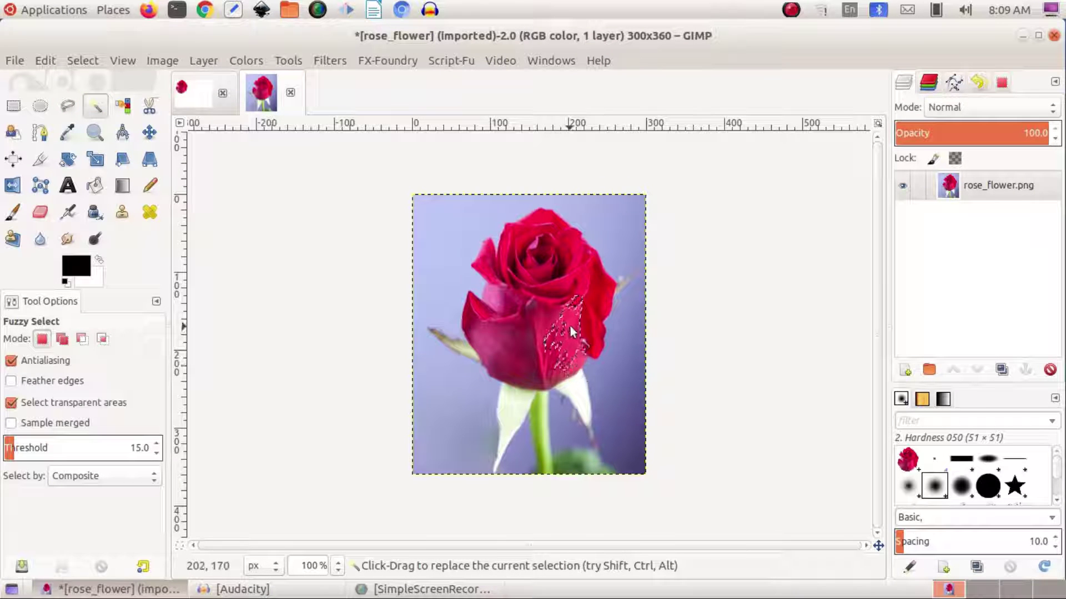
{"action": "left_click", "coordinate": [591, 303]}
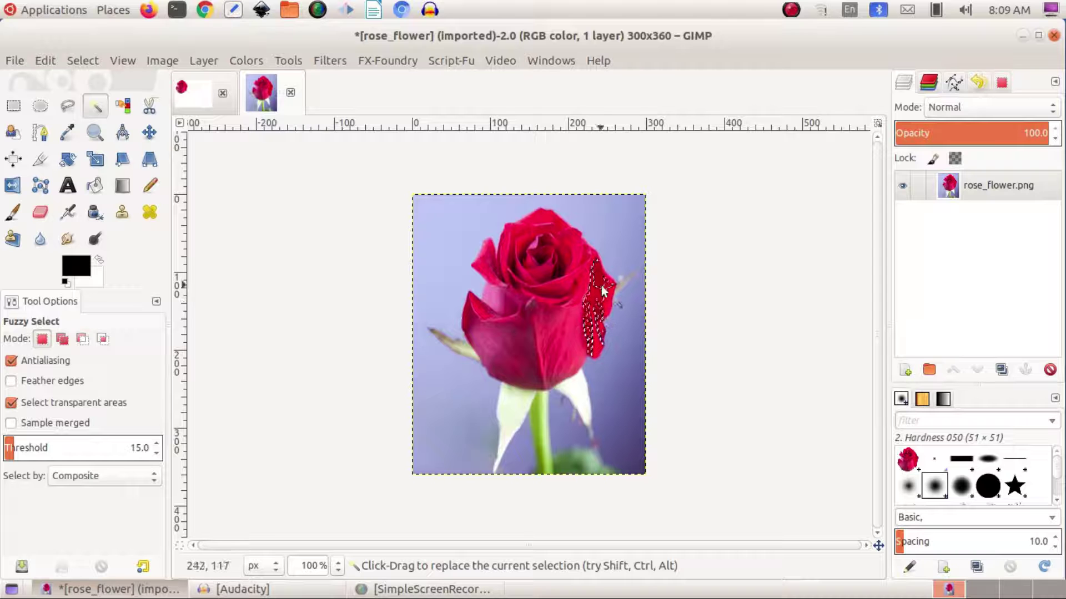
{"action": "left_click", "coordinate": [557, 284]}
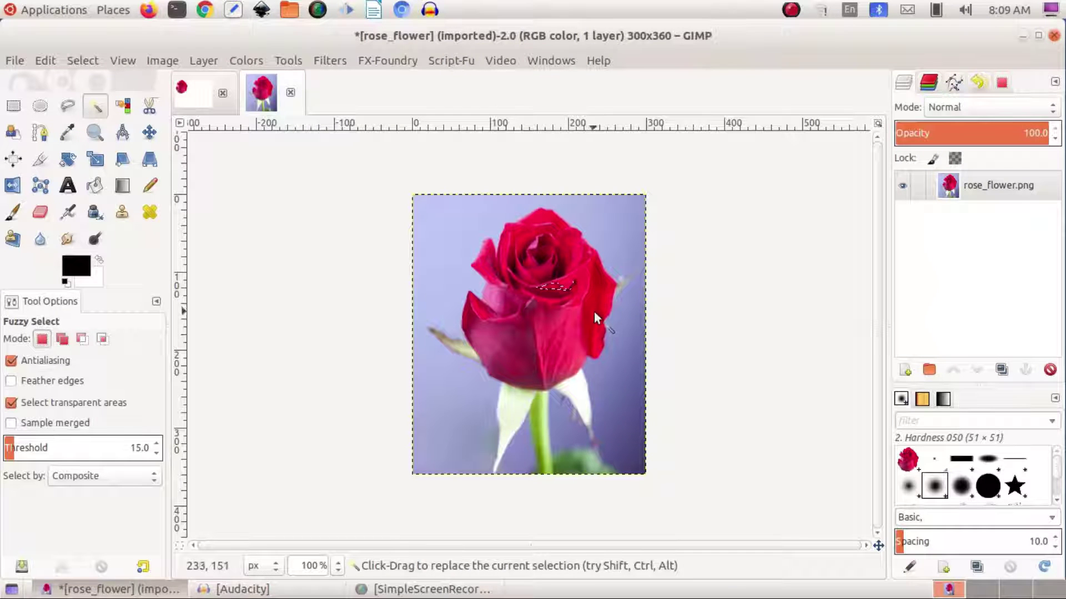
{"action": "key", "text": "ctrl+z"}
{"action": "mouse_move", "coordinate": [64, 460]}
{"action": "left_mouse_down"}
{"action": "mouse_move", "coordinate": [18, 453]}
{"action": "mouse_move", "coordinate": [104, 456]}
{"action": "mouse_move", "coordinate": [46, 455]}
{"action": "mouse_move", "coordinate": [94, 455]}
{"action": "left_mouse_up"}
{"action": "left_click_drag", "start_coordinate": [561, 341], "coordinate": [521, 347]}
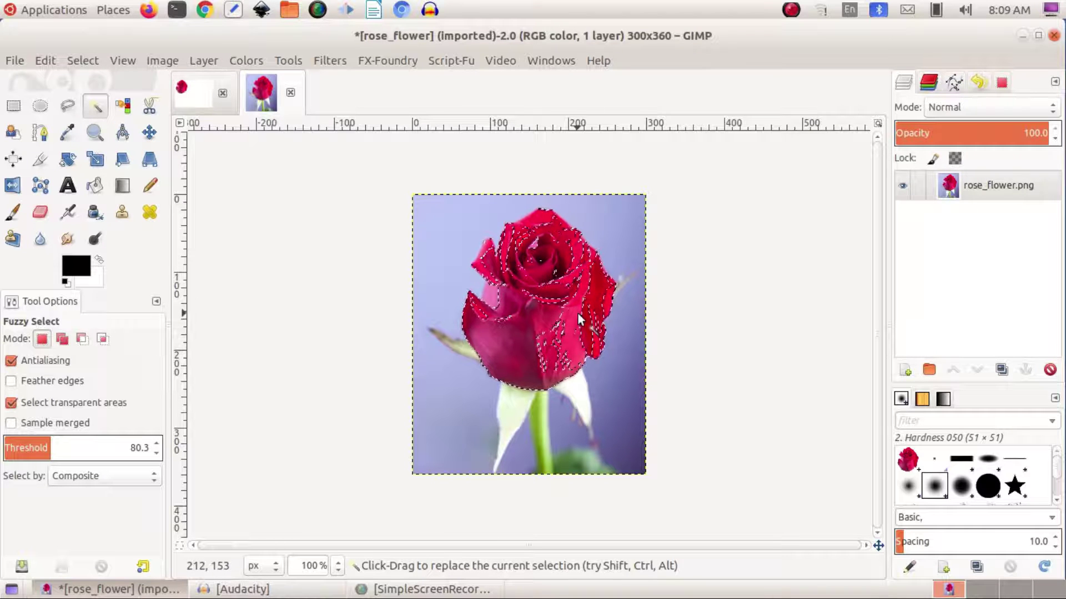
Step: Test threshold 100, then set Fuzzy Select threshold 80.3, select the red petals, and copy them
{"action": "double_click", "coordinate": [136, 448]}
{"action": "type", "text": "100"}
{"action": "left_click", "coordinate": [502, 340]}
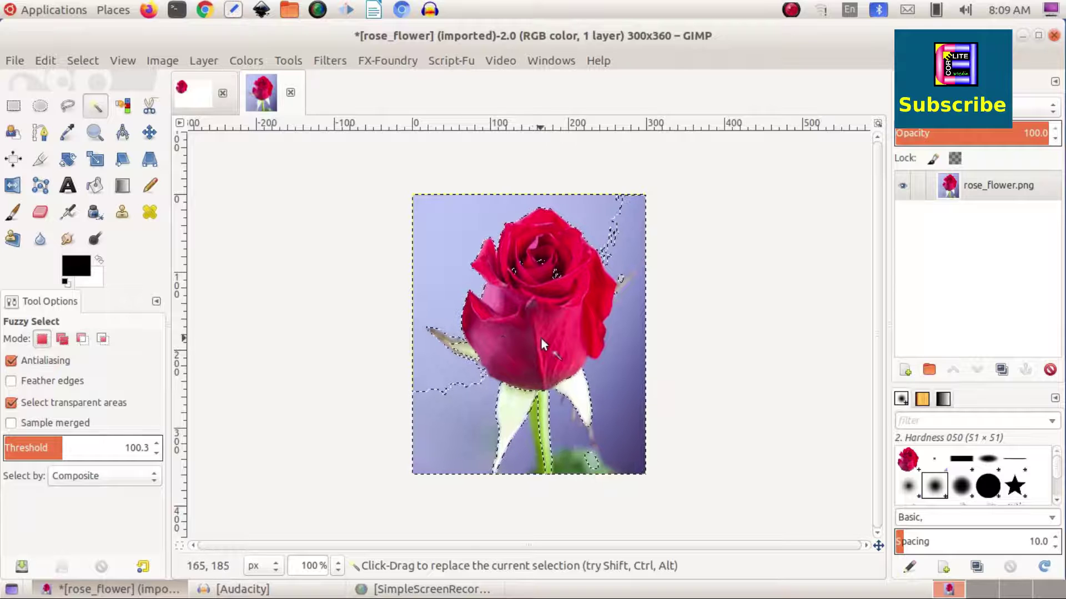
{"action": "left_click_drag", "start_coordinate": [129, 448], "coordinate": [141, 447]}
{"action": "type", "text": "80"}
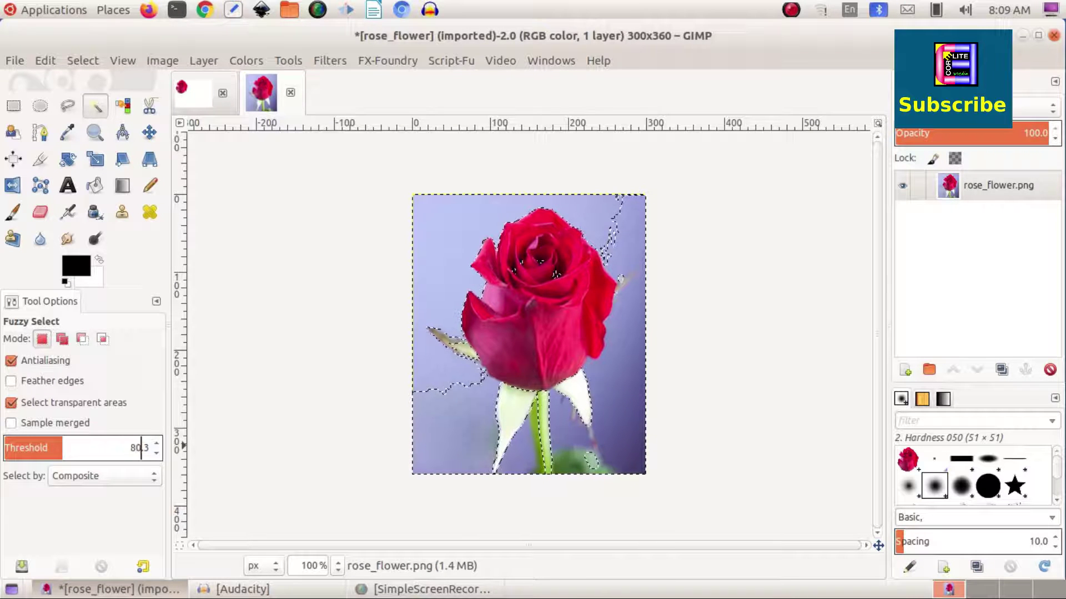
{"action": "key", "text": "Return"}
{"action": "left_click", "coordinate": [517, 331]}
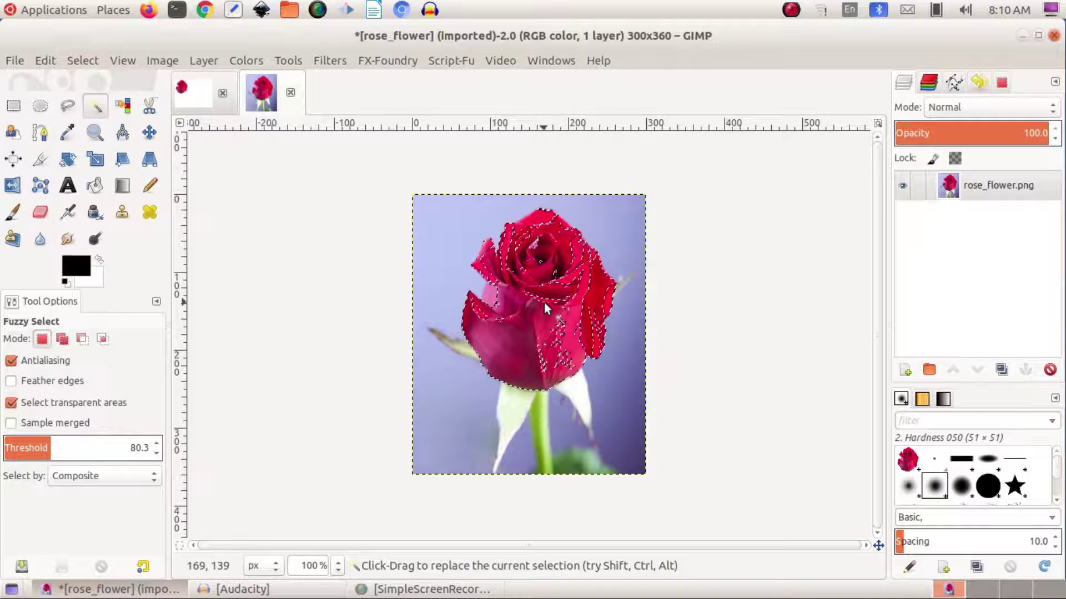
{"action": "key", "text": "ctrl"}
{"action": "key", "text": "ctrl+c"}
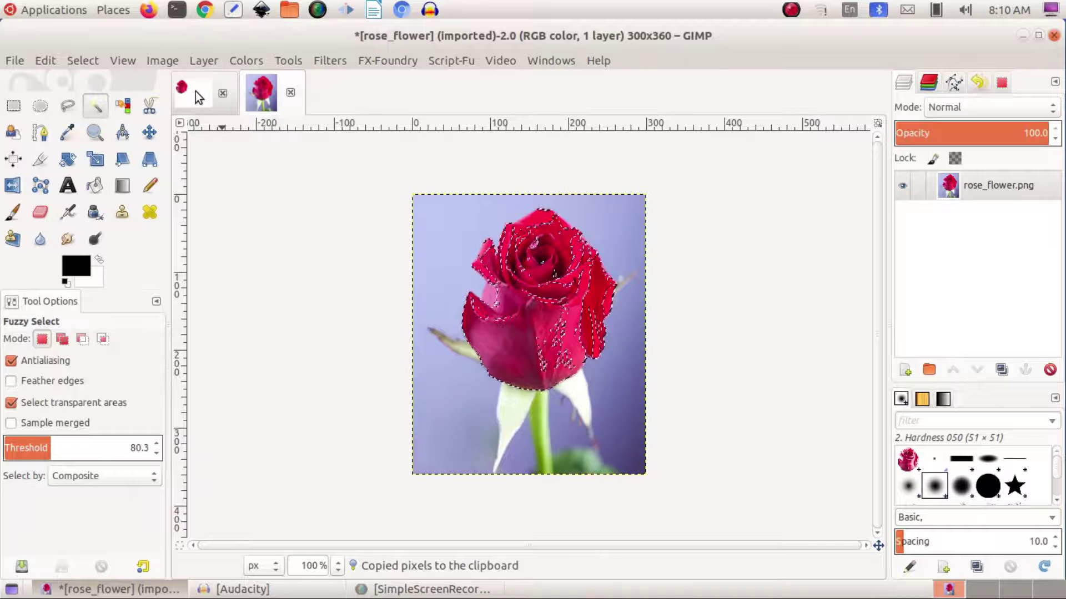
Step: Paste the fuzzy-selected rose into the Untitled canvas beside the first rose and anchor it
{"action": "left_click", "coordinate": [195, 91]}
{"action": "key", "text": "ctrl+v"}
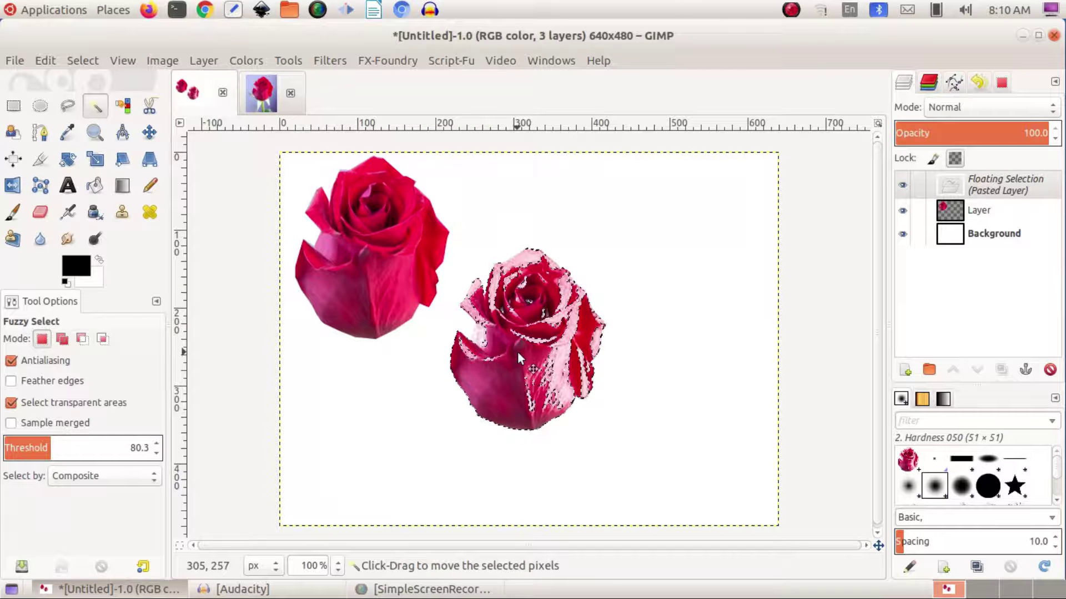
{"action": "left_click_drag", "start_coordinate": [525, 343], "coordinate": [531, 262]}
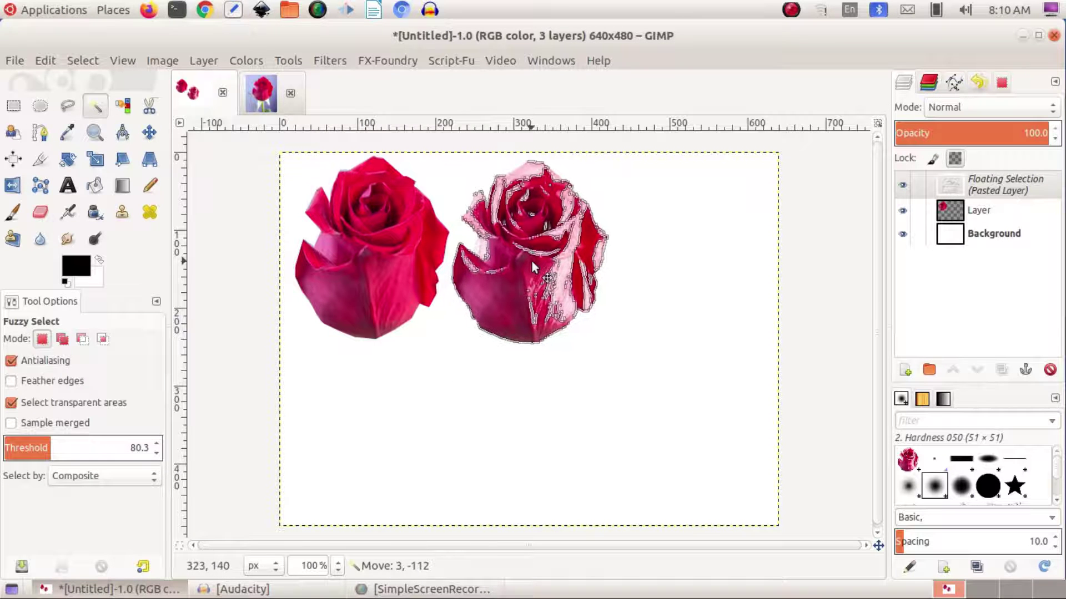
{"action": "left_click", "coordinate": [627, 333]}
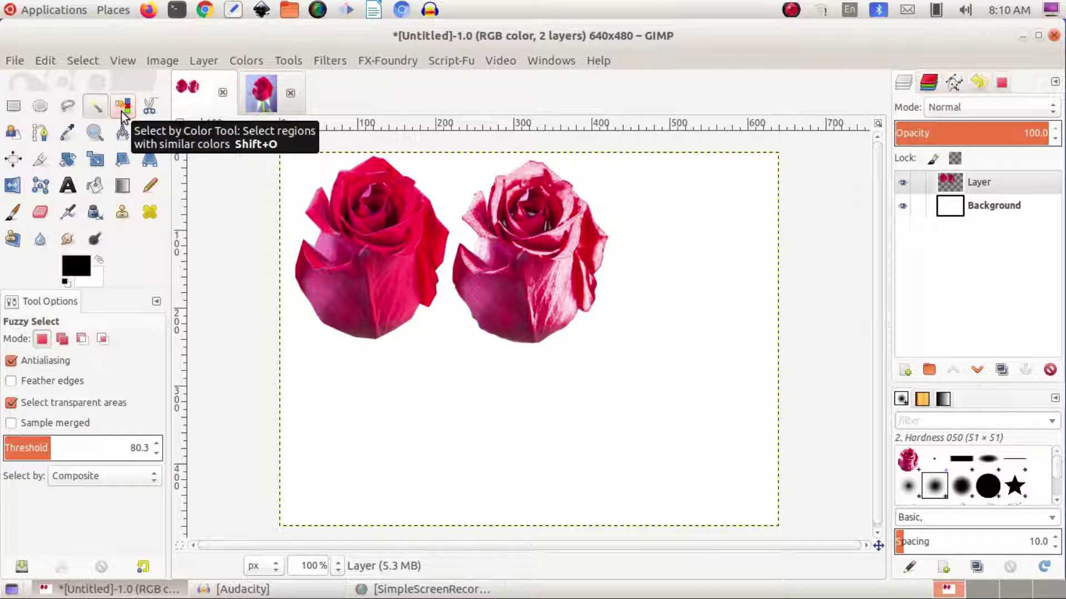
Step: Choose Select by Color and clear the existing selection on the rose photo
{"action": "left_click", "coordinate": [121, 110]}
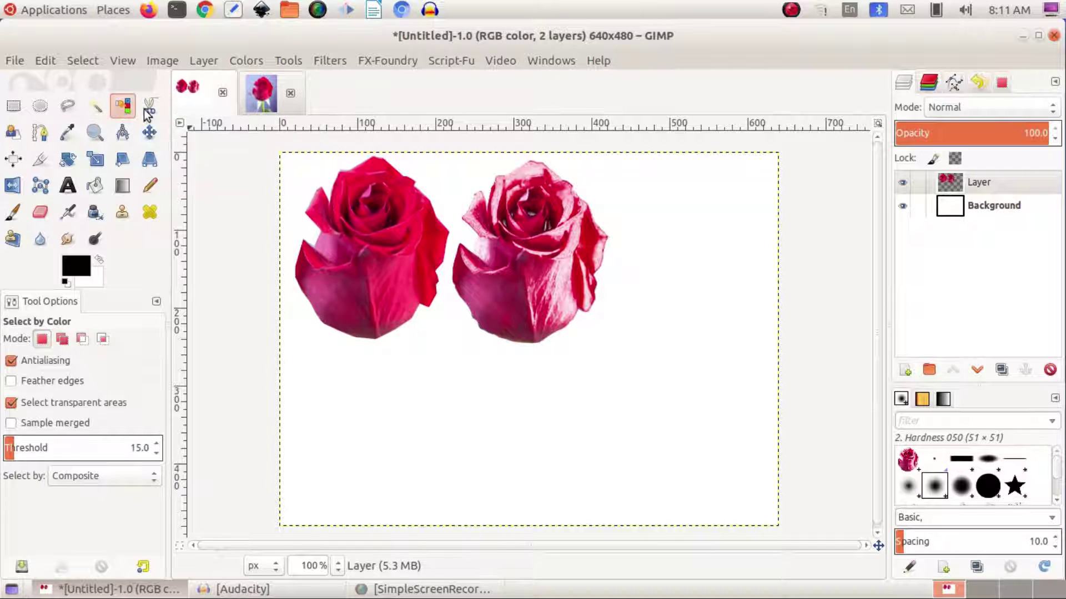
{"action": "left_click", "coordinate": [268, 99]}
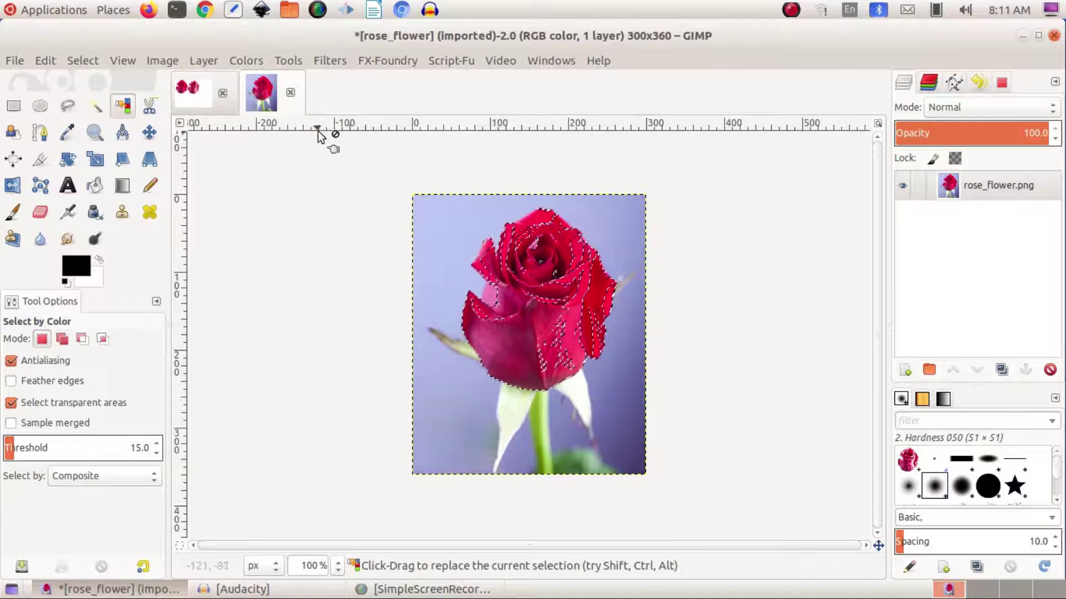
{"action": "left_click", "coordinate": [92, 62]}
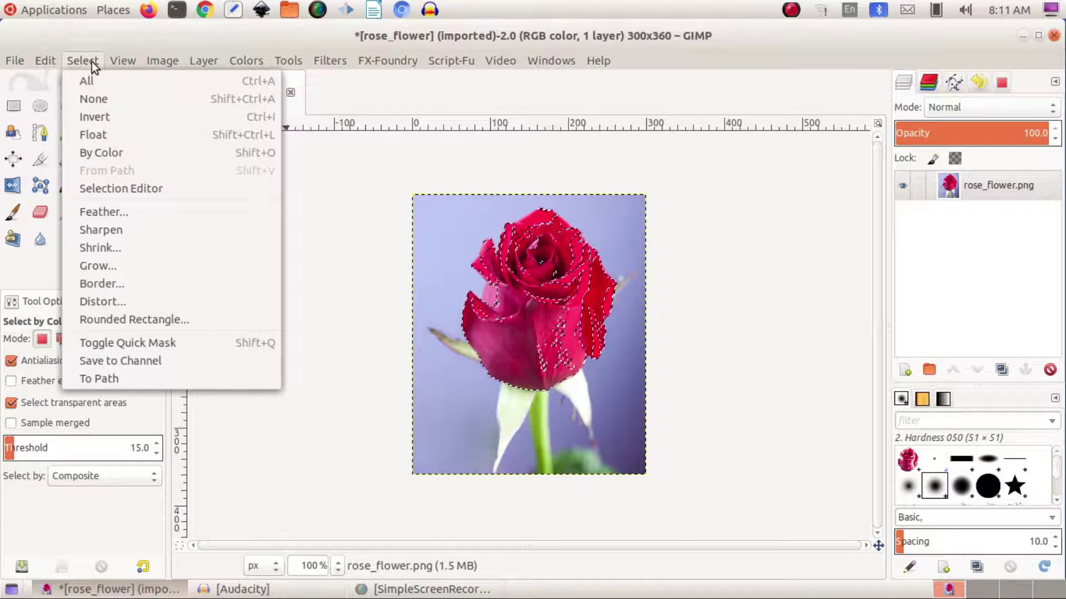
{"action": "left_click", "coordinate": [103, 101]}
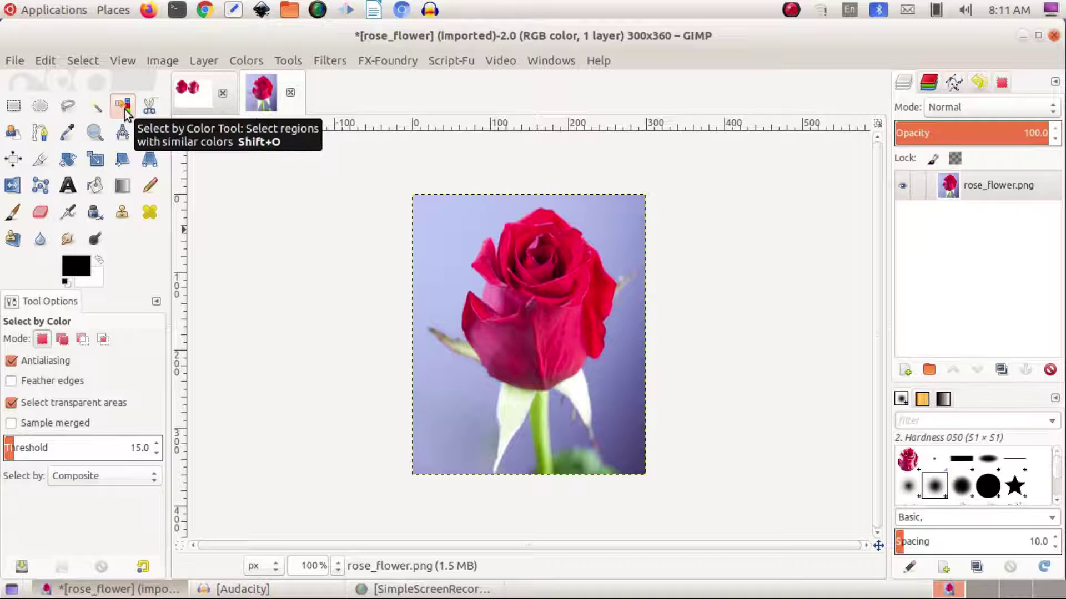
Step: Select the rose's red petals by colour at threshold 15.0, copy them, and return to Untitled
{"action": "left_click", "coordinate": [571, 340]}
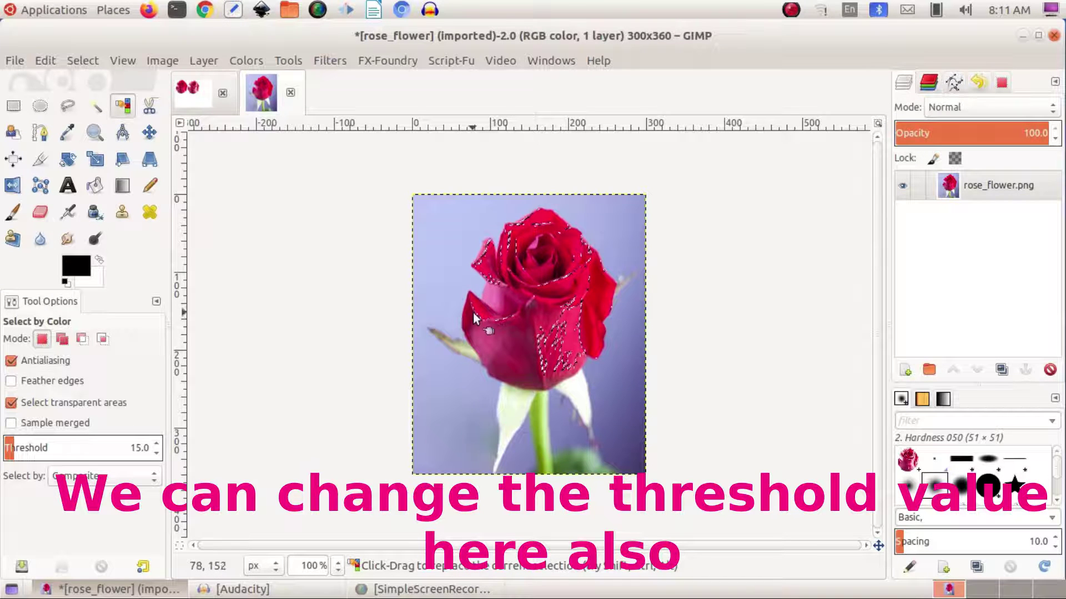
{"action": "left_click", "coordinate": [594, 302]}
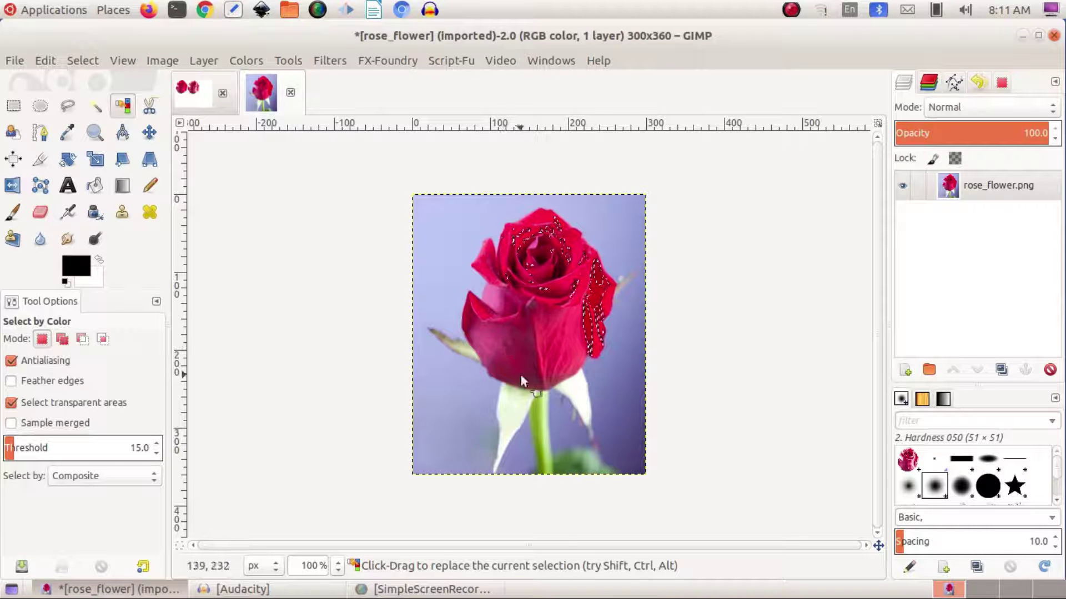
{"action": "left_click", "coordinate": [539, 424]}
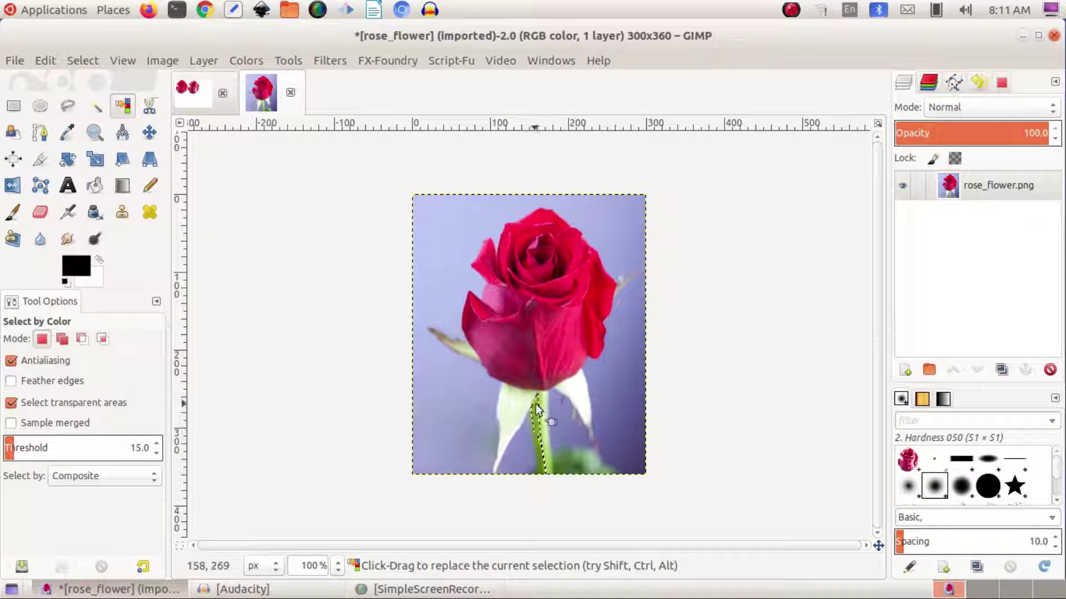
{"action": "left_click", "coordinate": [516, 416]}
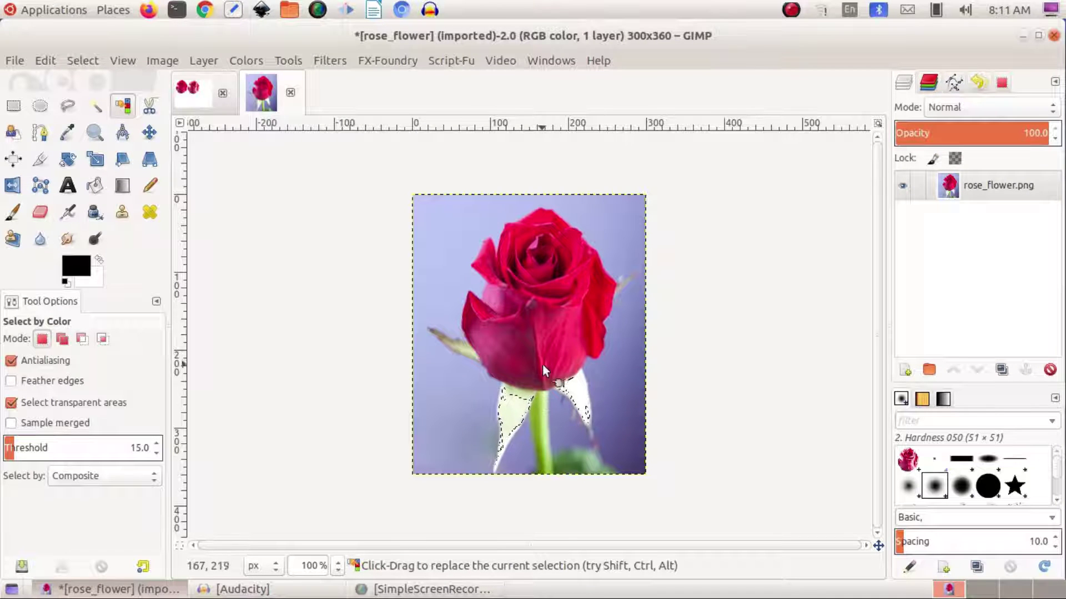
{"action": "left_click", "coordinate": [557, 341]}
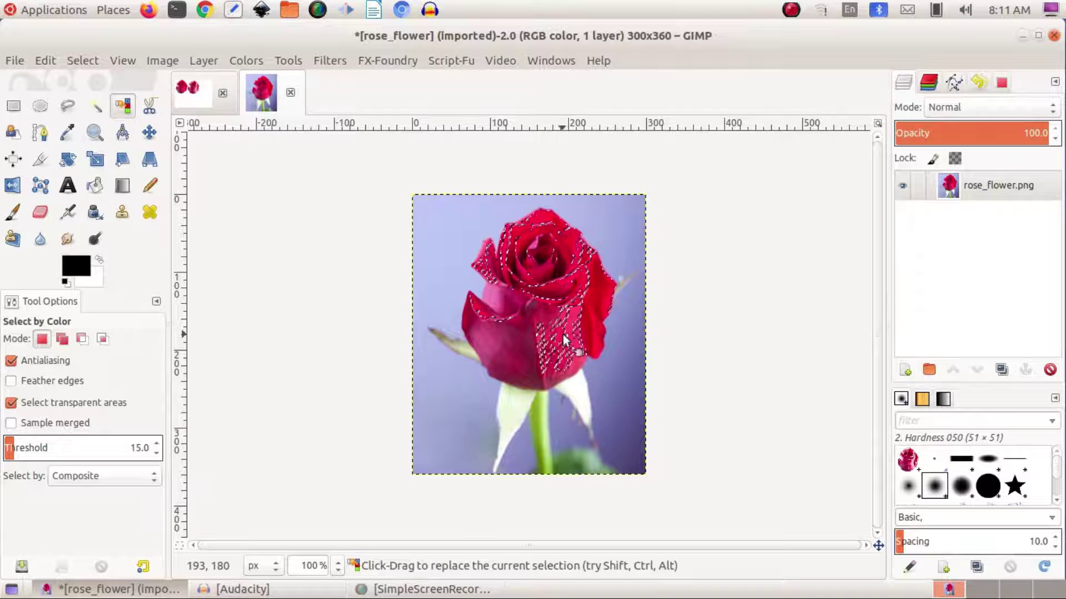
{"action": "key", "text": "ctrl"}
{"action": "key", "text": "ctrl+c"}
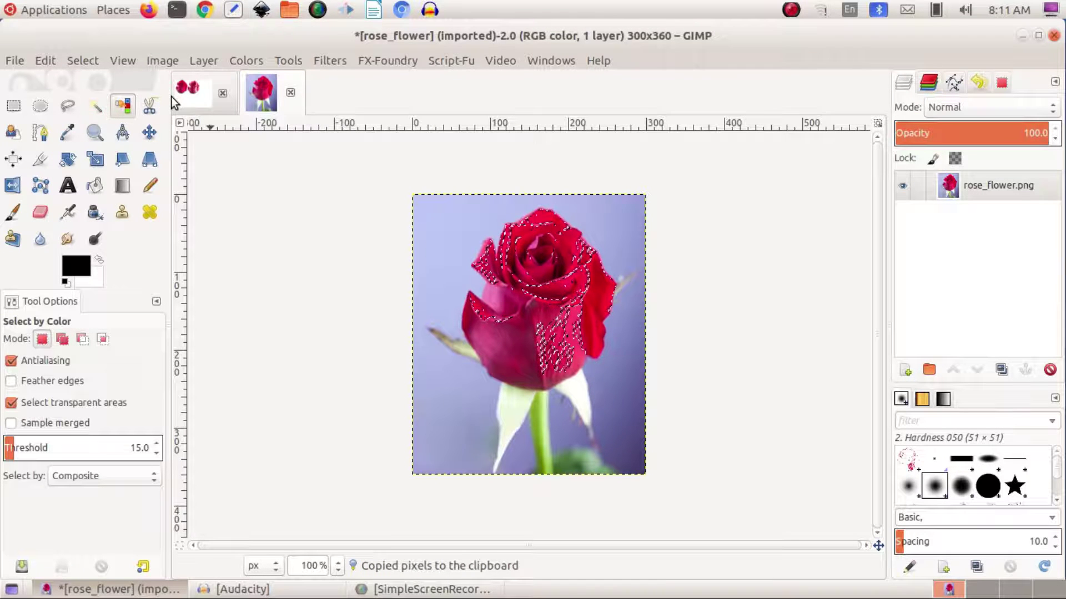
{"action": "left_click", "coordinate": [187, 89]}
Step: Paste the colour-selected petals, move them right of the second rose, and anchor them as the third rose
{"action": "key", "text": "ctrl+v"}
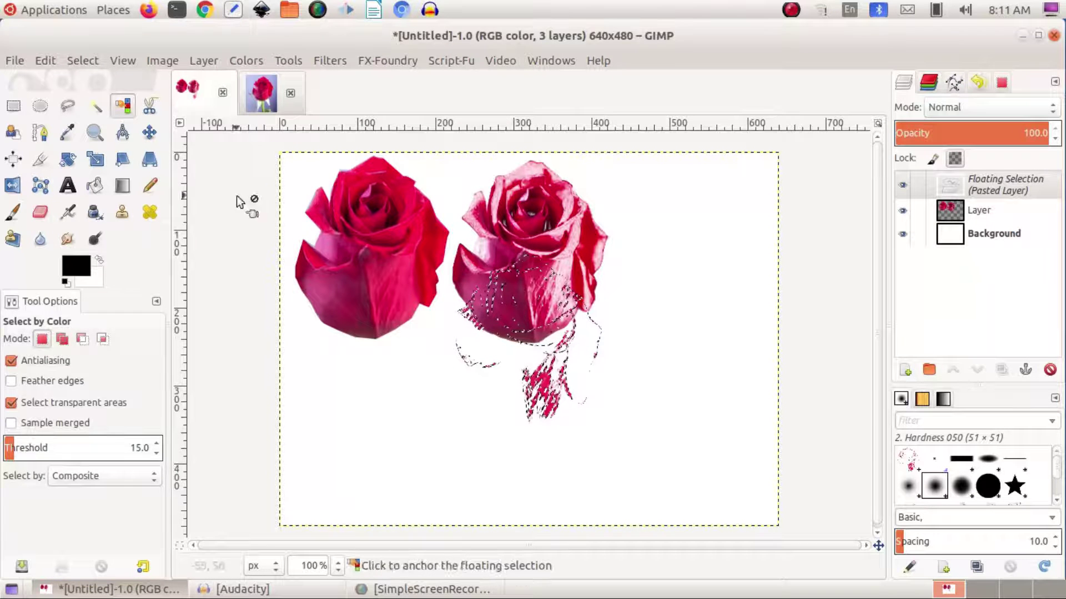
{"action": "left_click", "coordinate": [149, 132]}
{"action": "left_click_drag", "start_coordinate": [543, 379], "coordinate": [710, 290]}
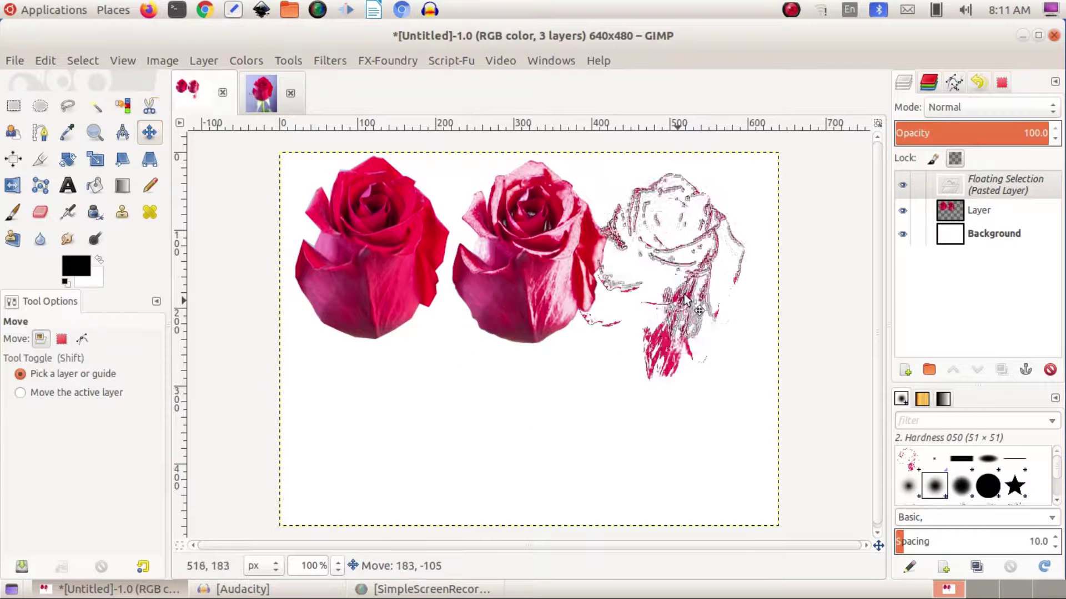
{"action": "left_click", "coordinate": [684, 397]}
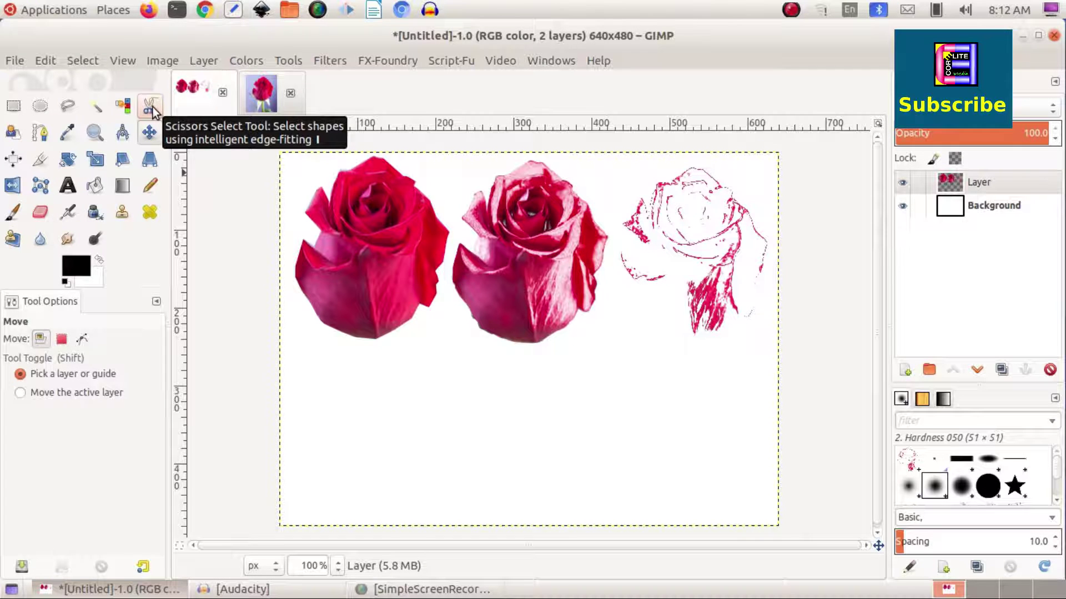
Step: Choose Scissors Select and clear the existing selection on the rose_flower photo
{"action": "left_click", "coordinate": [151, 107]}
{"action": "left_click", "coordinate": [264, 92]}
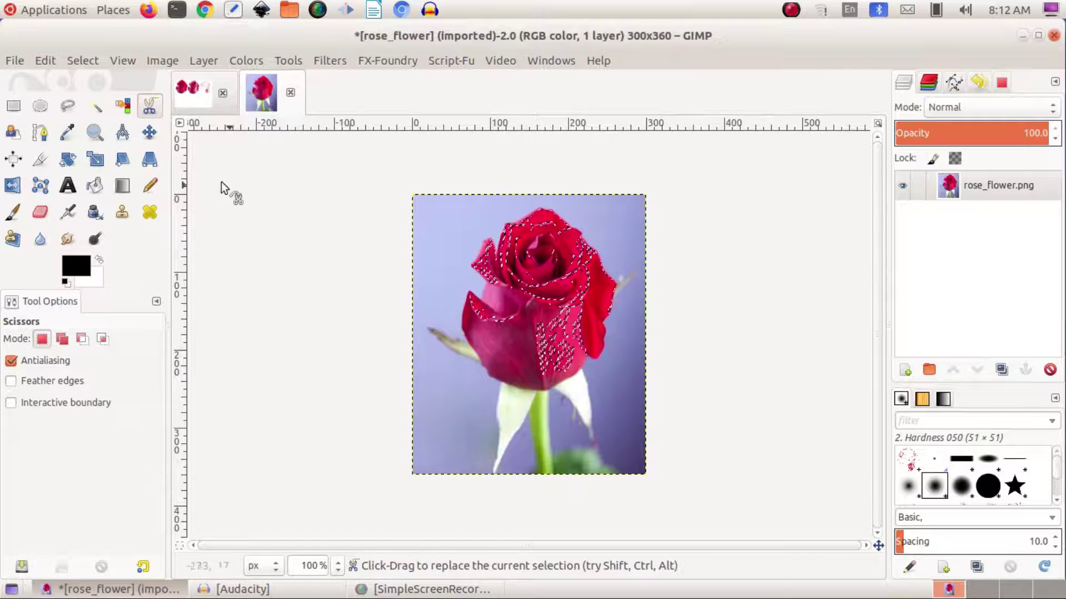
{"action": "left_click", "coordinate": [82, 60]}
{"action": "left_click", "coordinate": [105, 101]}
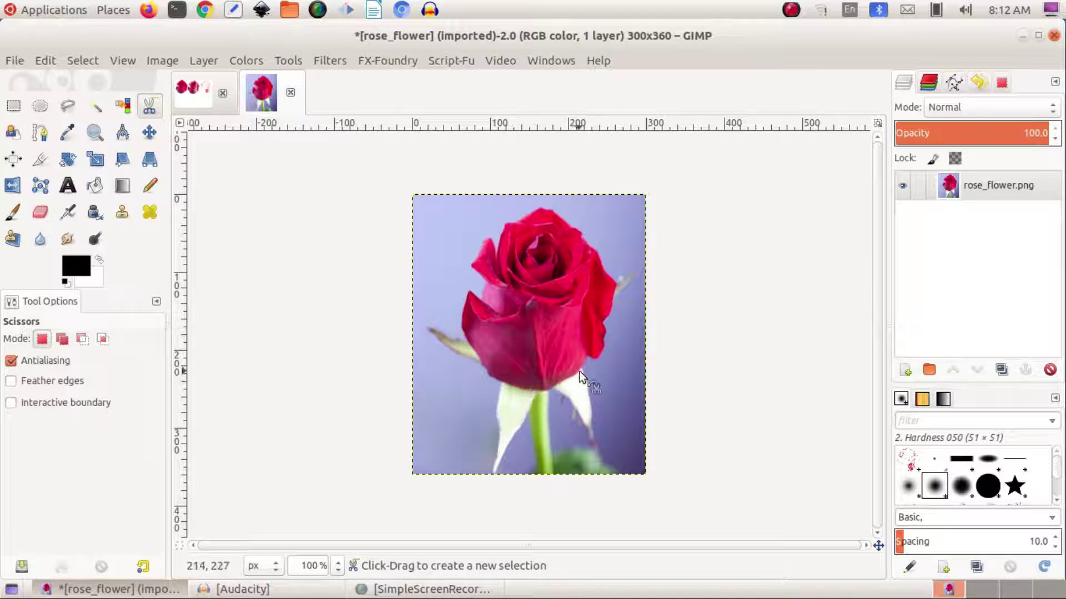
Step: Place scissors points from the rose's right edge, across the top, to the upper-left petal
{"action": "left_click", "coordinate": [600, 320]}
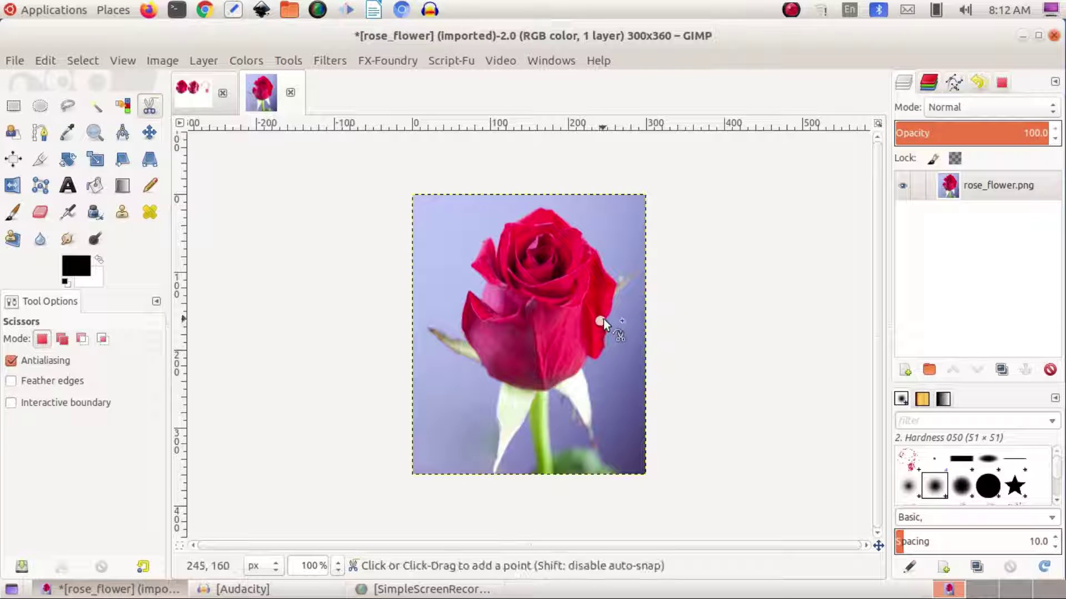
{"action": "left_click", "coordinate": [618, 284]}
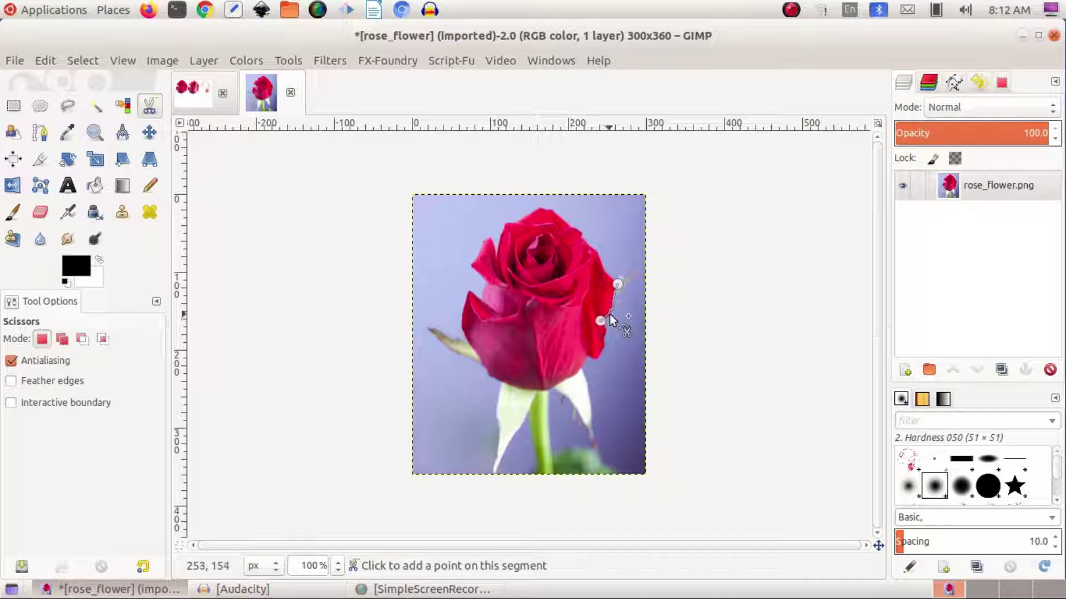
{"action": "left_click", "coordinate": [590, 244]}
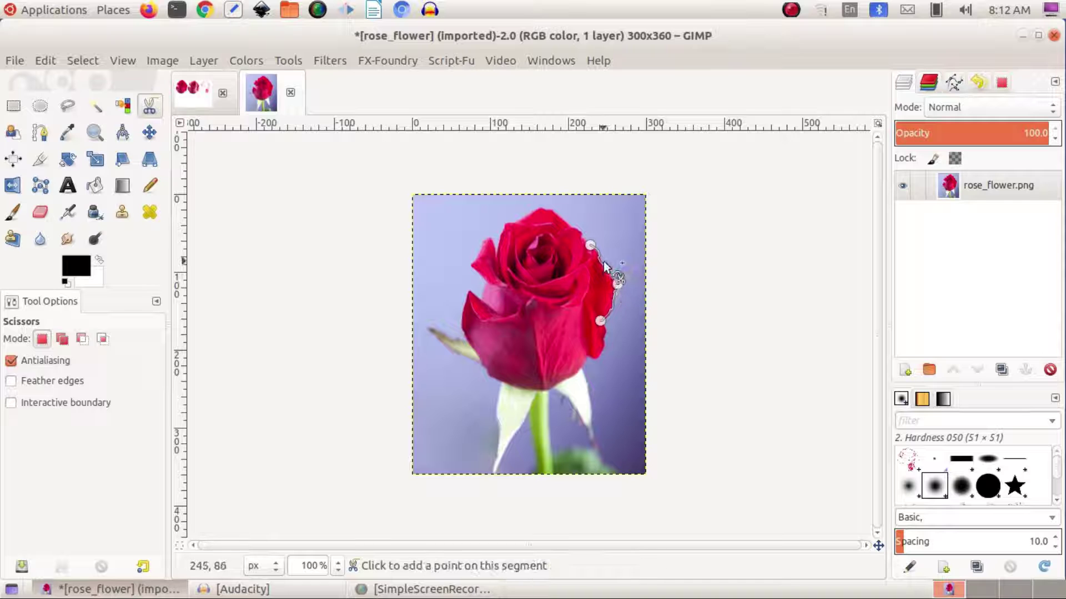
{"action": "left_click", "coordinate": [581, 228]}
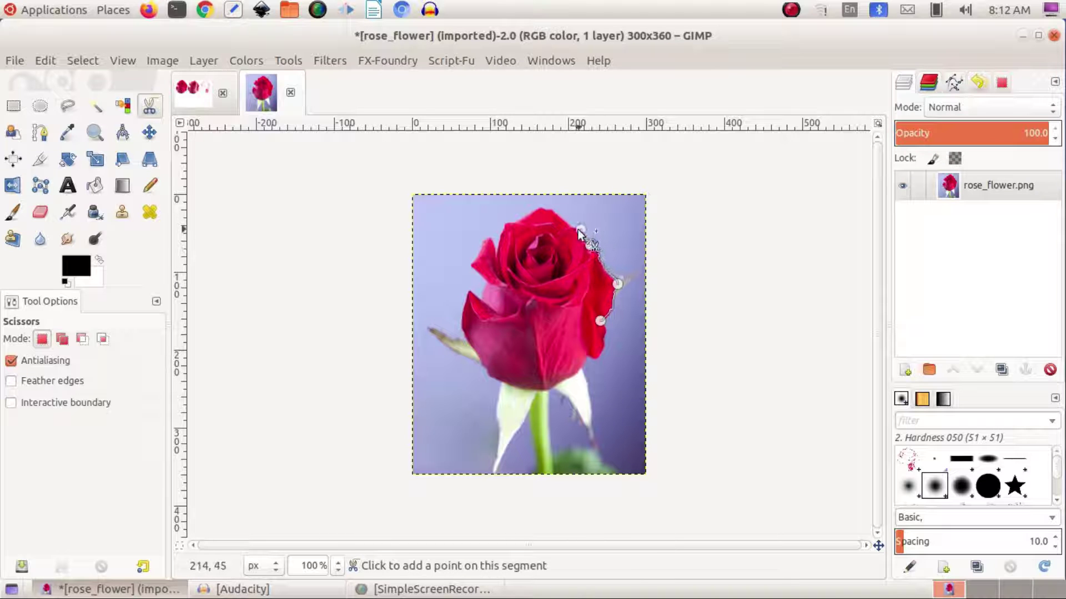
{"action": "left_click", "coordinate": [552, 208]}
{"action": "left_click", "coordinate": [524, 216]}
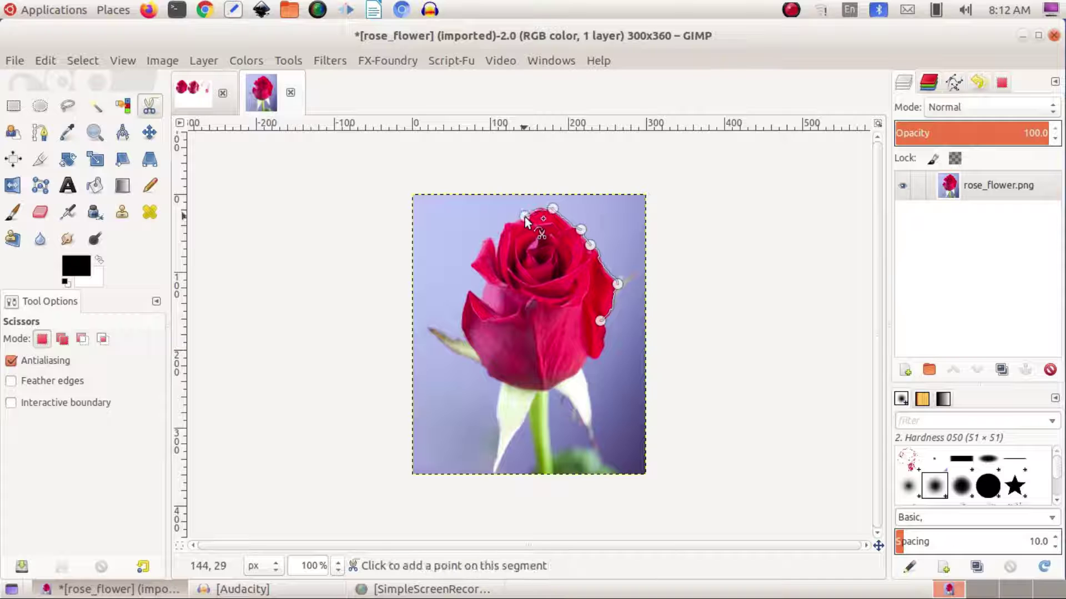
{"action": "left_click", "coordinate": [505, 222]}
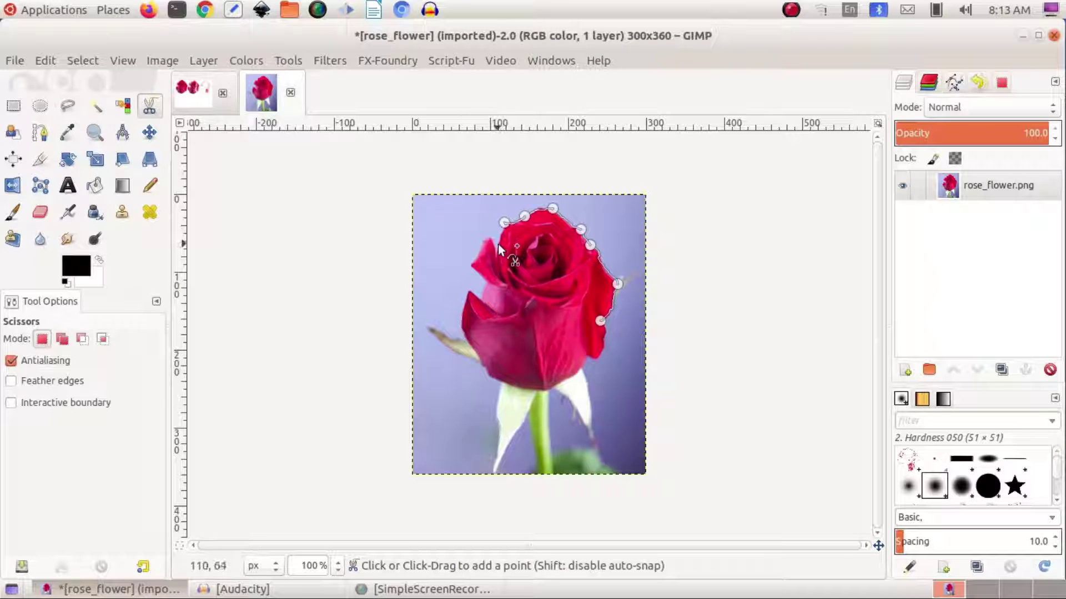
{"action": "left_click", "coordinate": [488, 239]}
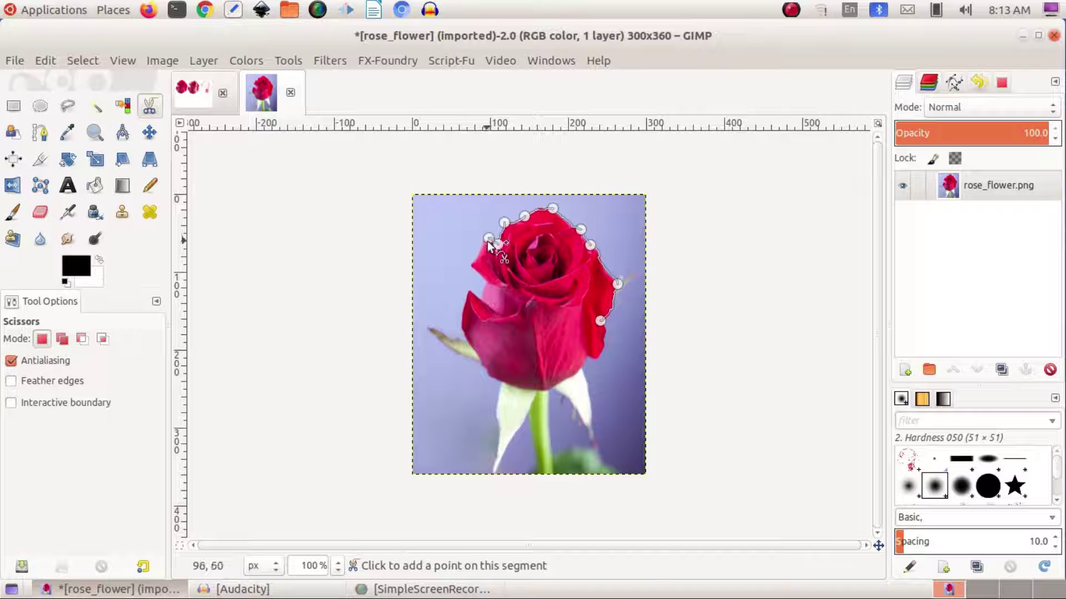
{"action": "left_click", "coordinate": [471, 265]}
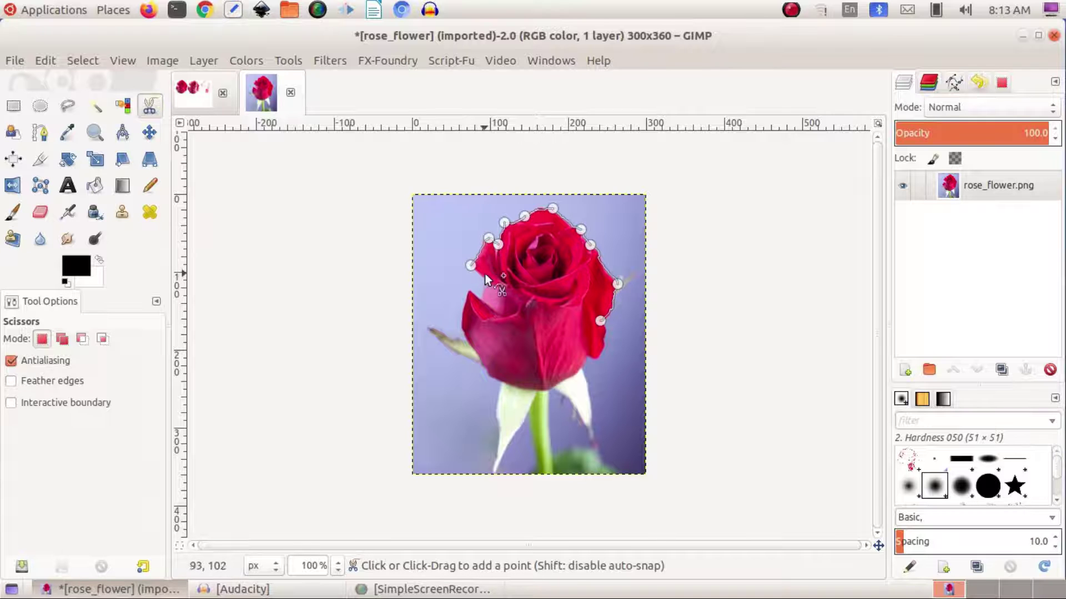
Step: Continue scissors points down the left side and along the bottom, closing at the start point
{"action": "left_click", "coordinate": [484, 282]}
{"action": "left_click", "coordinate": [483, 299]}
{"action": "left_click", "coordinate": [470, 292]}
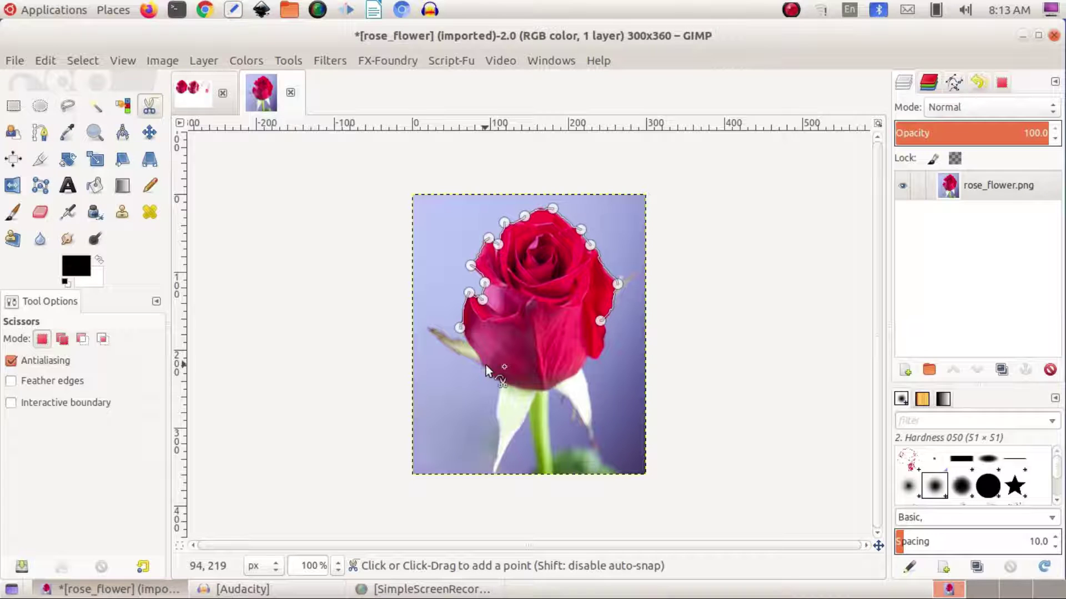
{"action": "left_click", "coordinate": [535, 389]}
{"action": "left_click", "coordinate": [581, 370]}
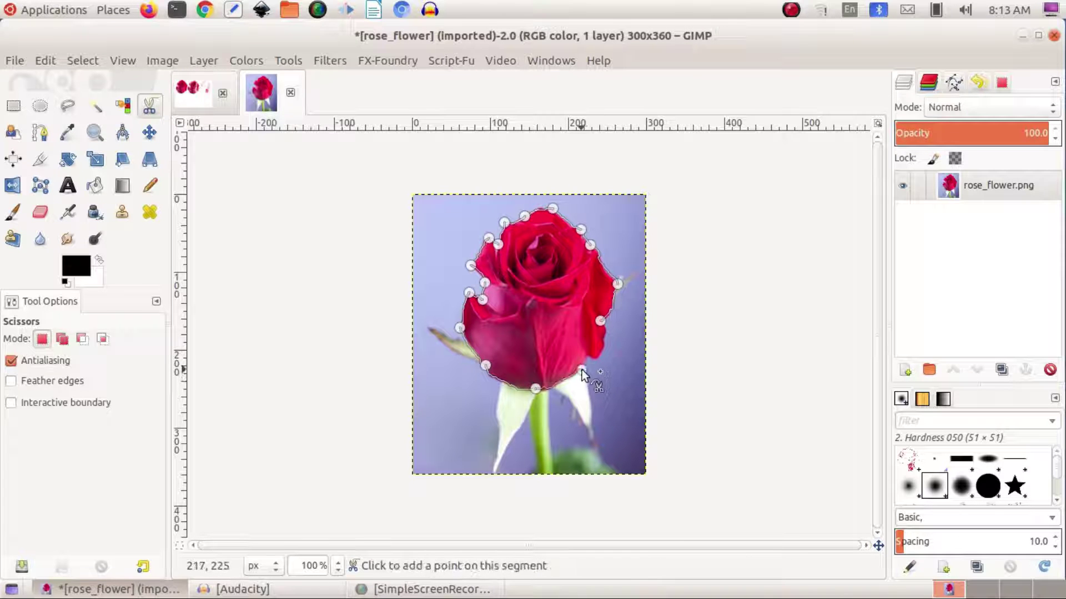
{"action": "left_click", "coordinate": [588, 348]}
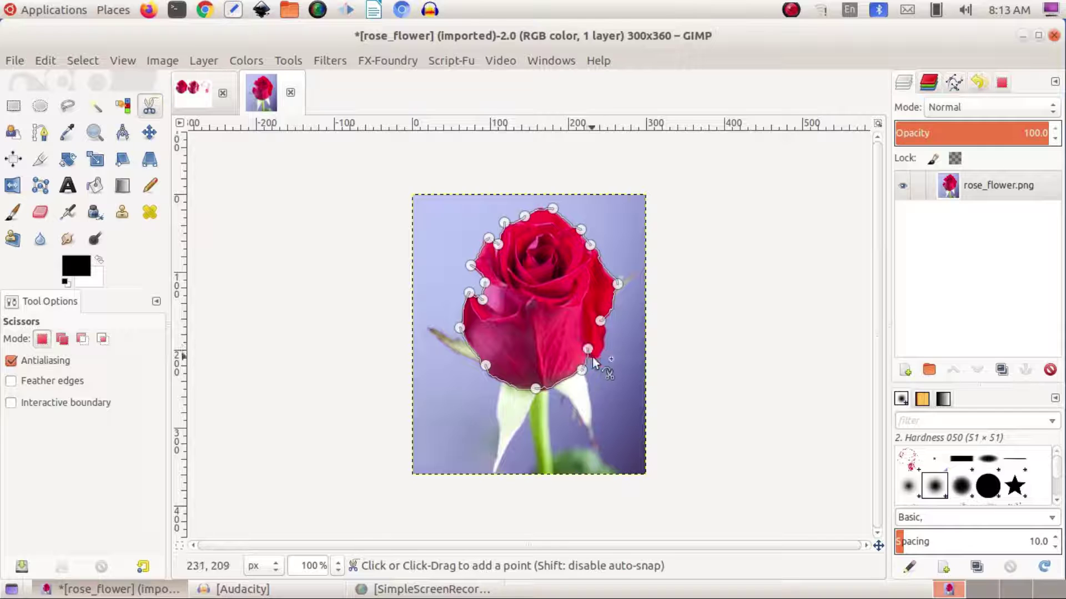
{"action": "left_click", "coordinate": [594, 358]}
{"action": "left_click", "coordinate": [599, 325]}
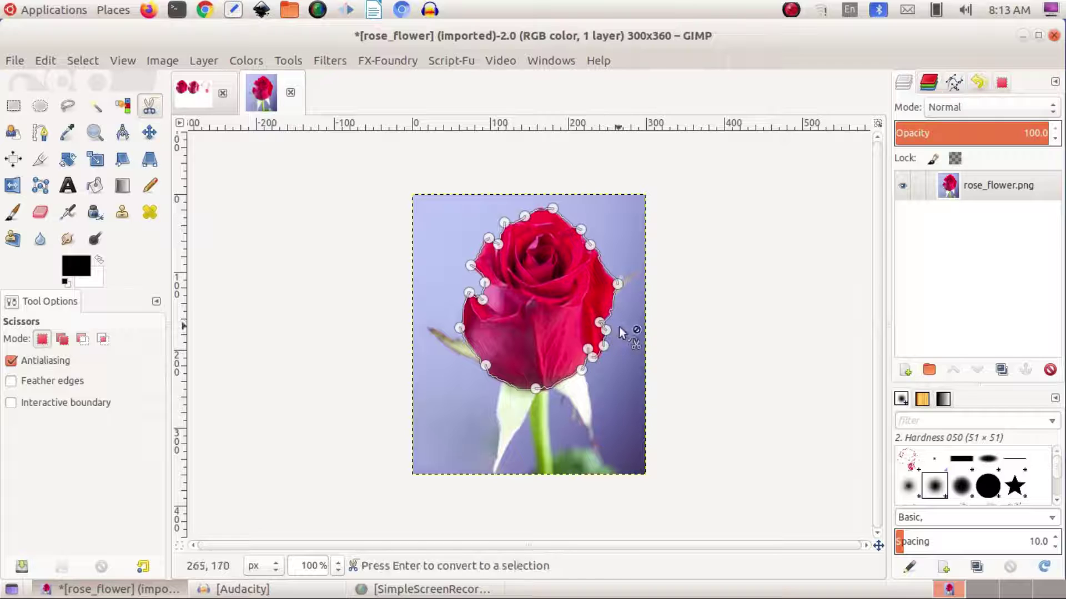
Step: Refine the scissors outline, nudging lower-left and left points onto the petal edges
{"action": "scroll", "coordinate": [549, 340], "scroll_direction": "up", "scroll_amount": 3}
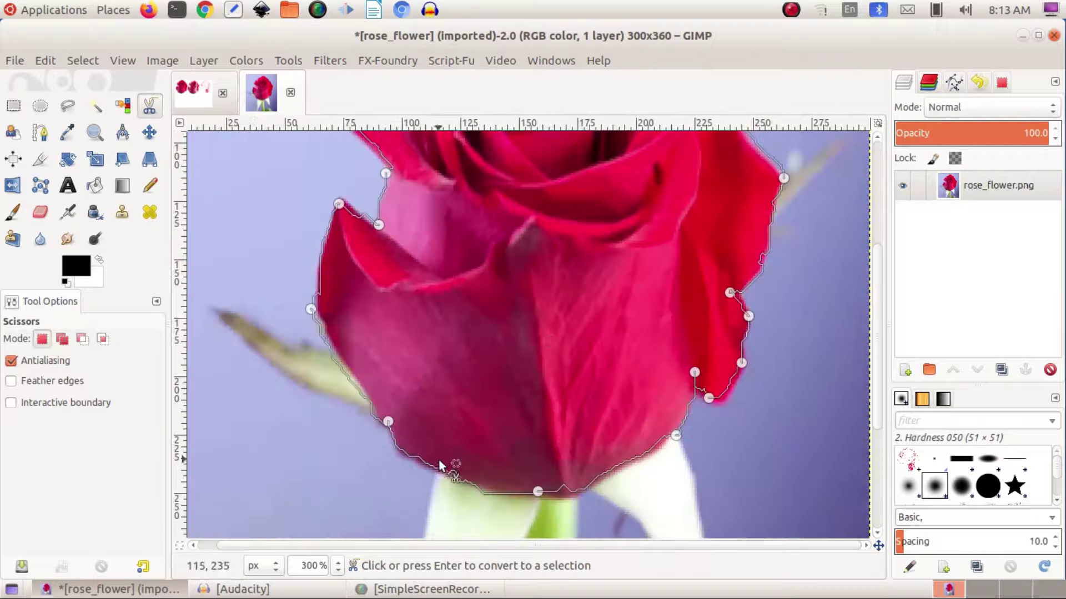
{"action": "left_click", "coordinate": [452, 474]}
{"action": "left_click_drag", "start_coordinate": [451, 475], "coordinate": [451, 479]}
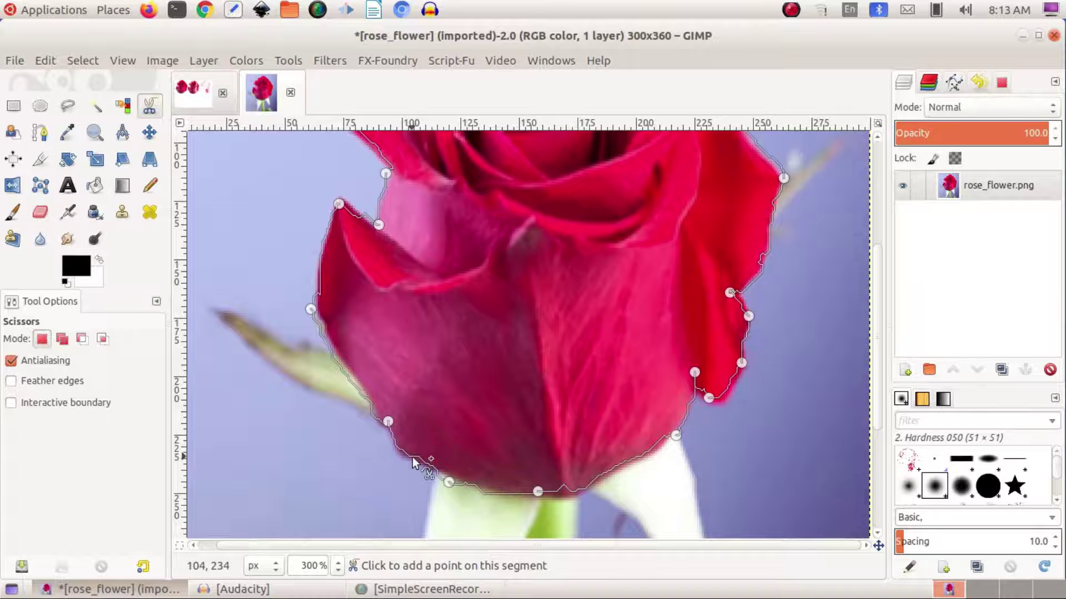
{"action": "left_click_drag", "start_coordinate": [450, 483], "coordinate": [449, 481]}
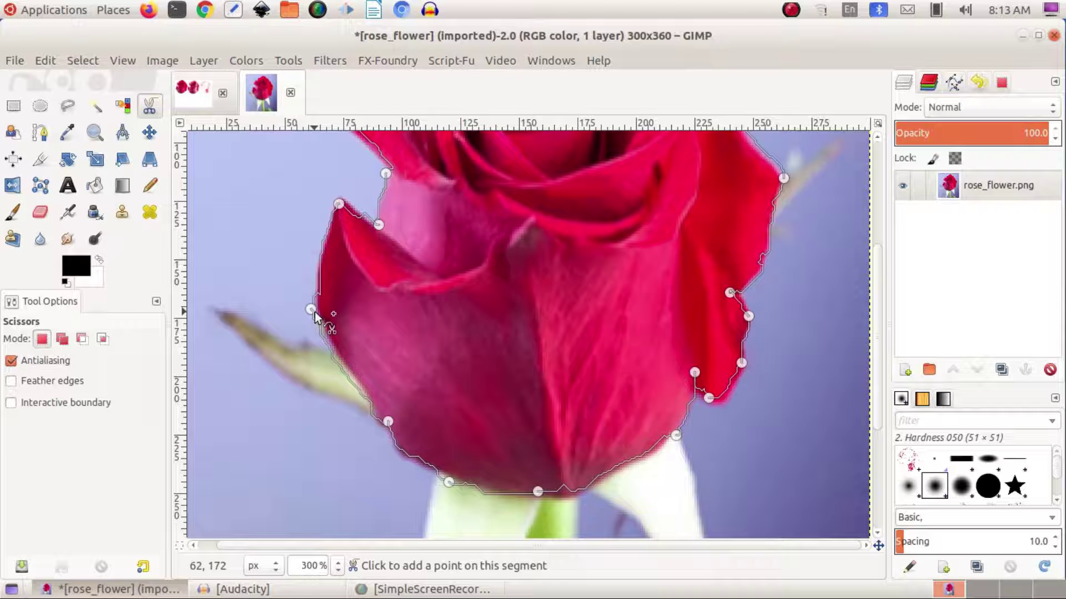
{"action": "left_click_drag", "start_coordinate": [311, 310], "coordinate": [317, 312]}
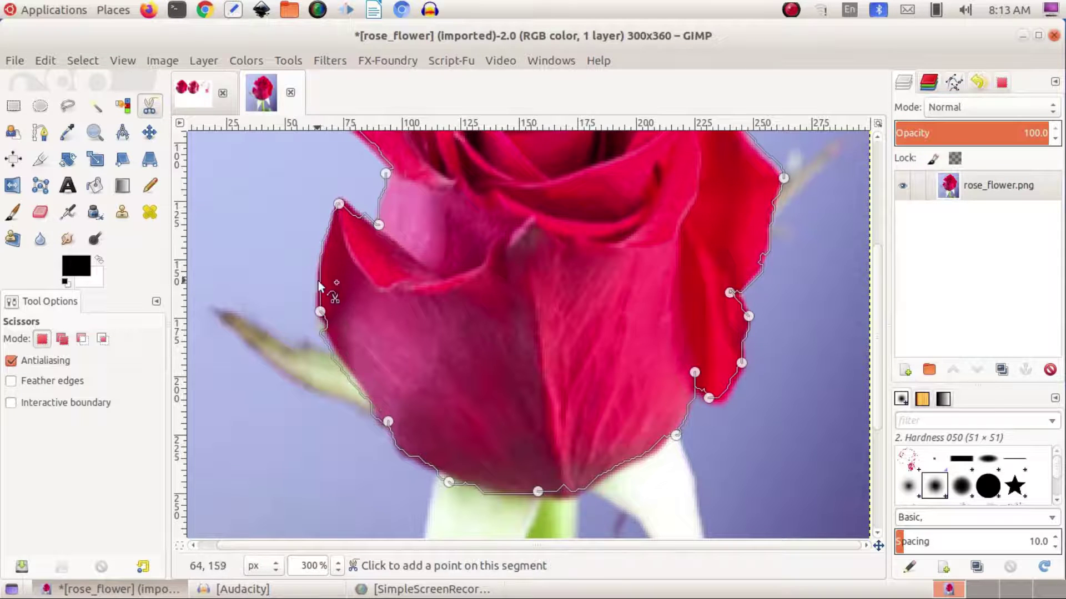
{"action": "scroll", "coordinate": [720, 409], "scroll_direction": "up", "scroll_amount": 5}
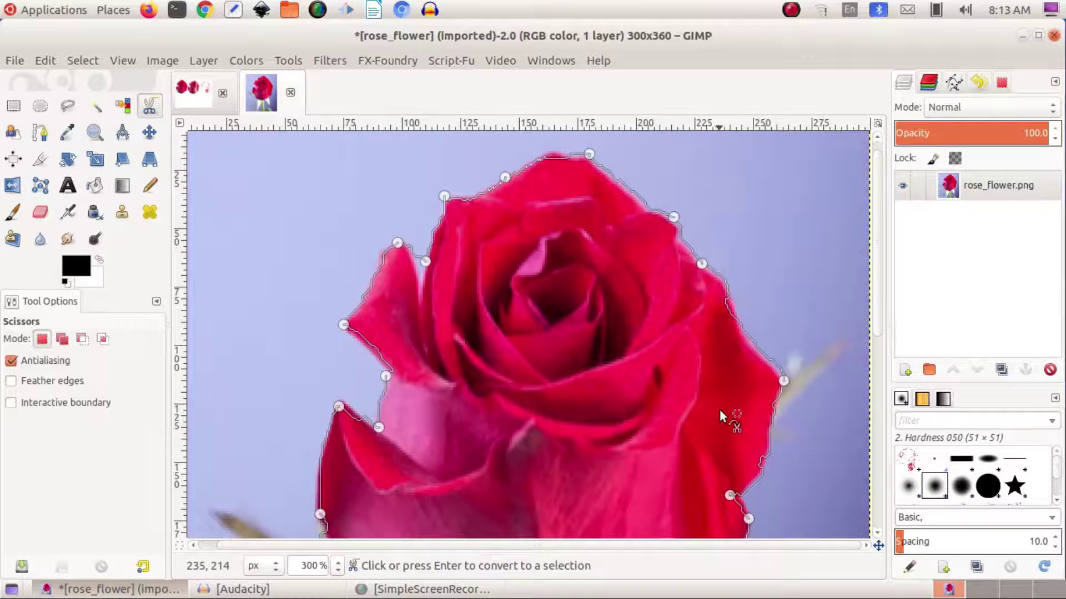
{"action": "scroll", "coordinate": [720, 412], "scroll_direction": "down", "scroll_amount": 3}
{"action": "scroll", "coordinate": [719, 411], "scroll_direction": "down", "scroll_amount": 2}
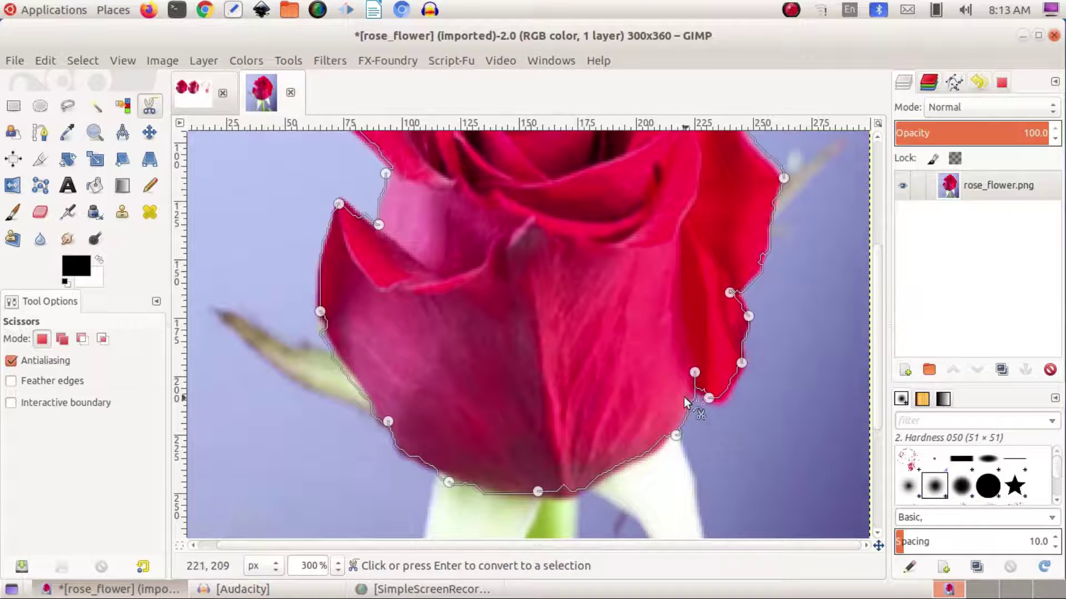
{"action": "scroll", "coordinate": [677, 333], "scroll_direction": "up", "scroll_amount": 5}
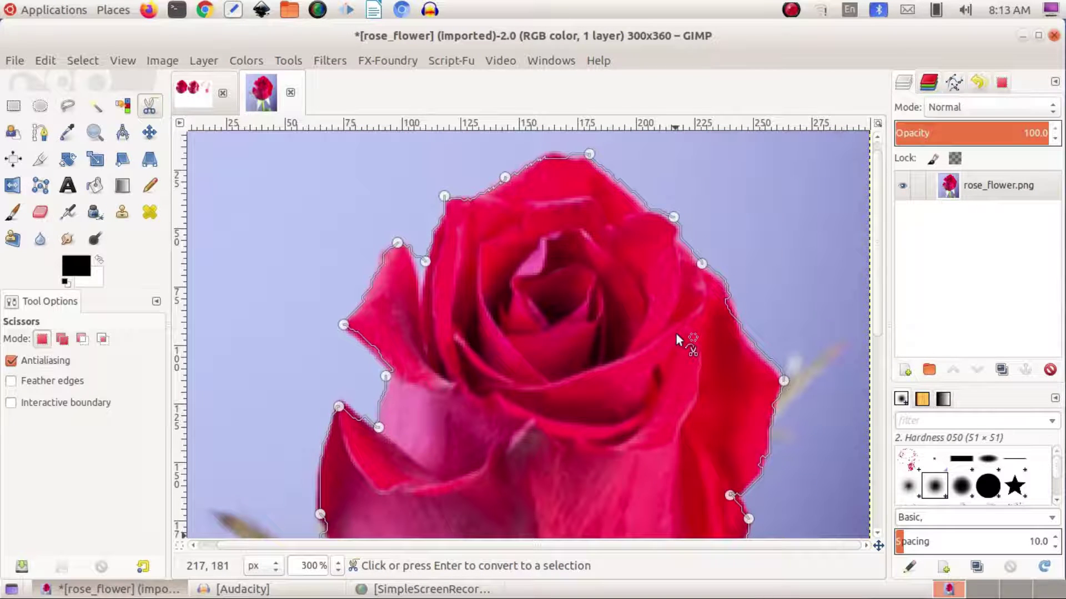
{"action": "scroll", "coordinate": [749, 315], "scroll_direction": "down", "scroll_amount": 5}
Step: Convert the outline to a selection, copy the rose, and bring up the Untitled three-rose collage
{"action": "key", "text": "Return"}
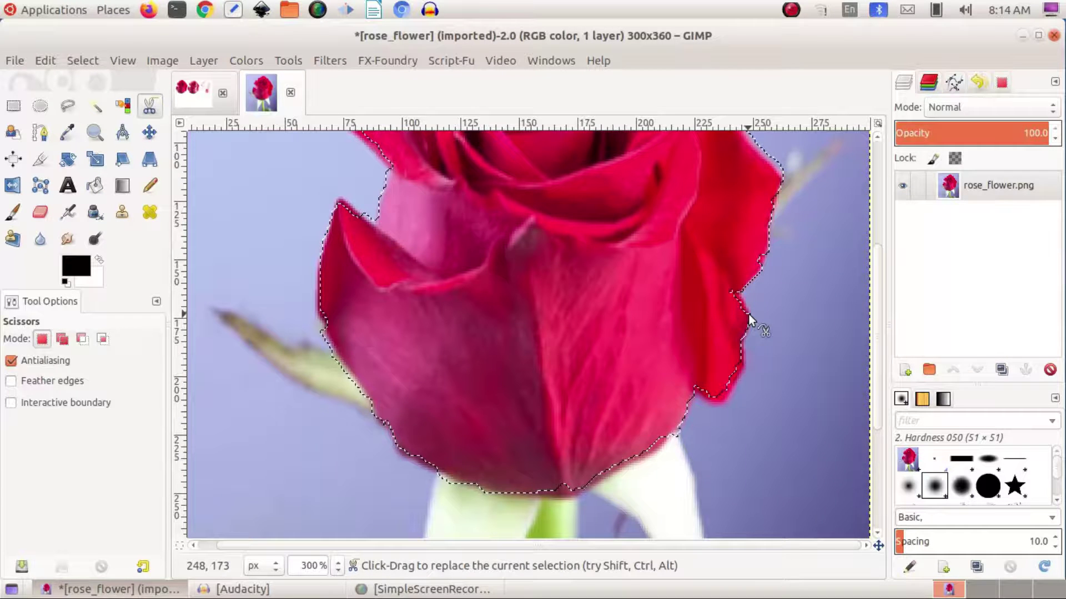
{"action": "scroll", "coordinate": [515, 357], "scroll_direction": "up", "scroll_amount": 3}
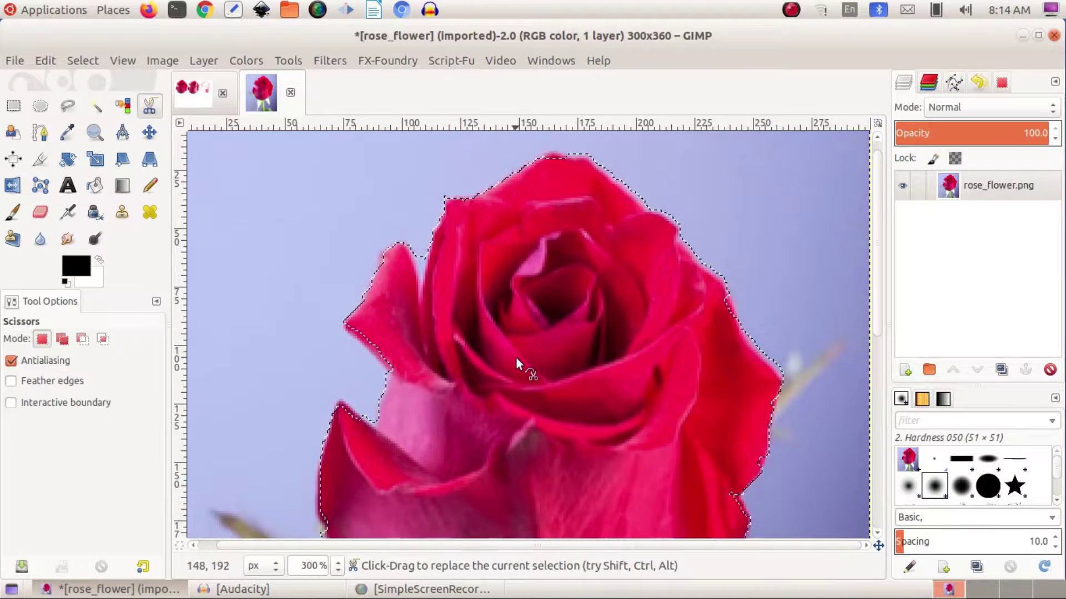
{"action": "scroll", "coordinate": [515, 357], "scroll_direction": "down", "scroll_amount": 1, "text": "ctrl"}
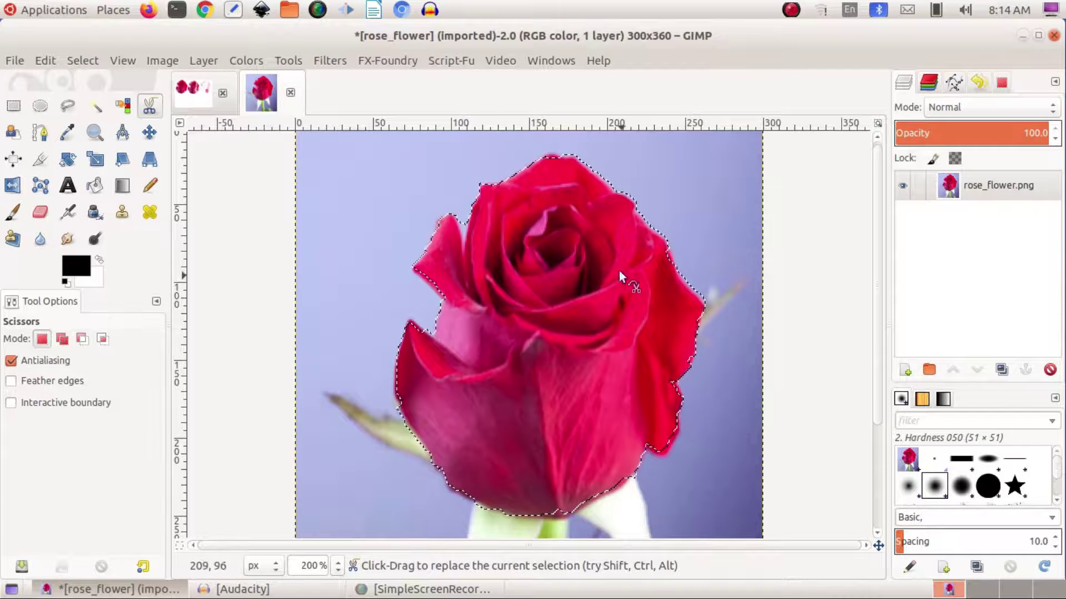
{"action": "key", "text": "ctrl"}
{"action": "key", "text": "ctrl+c"}
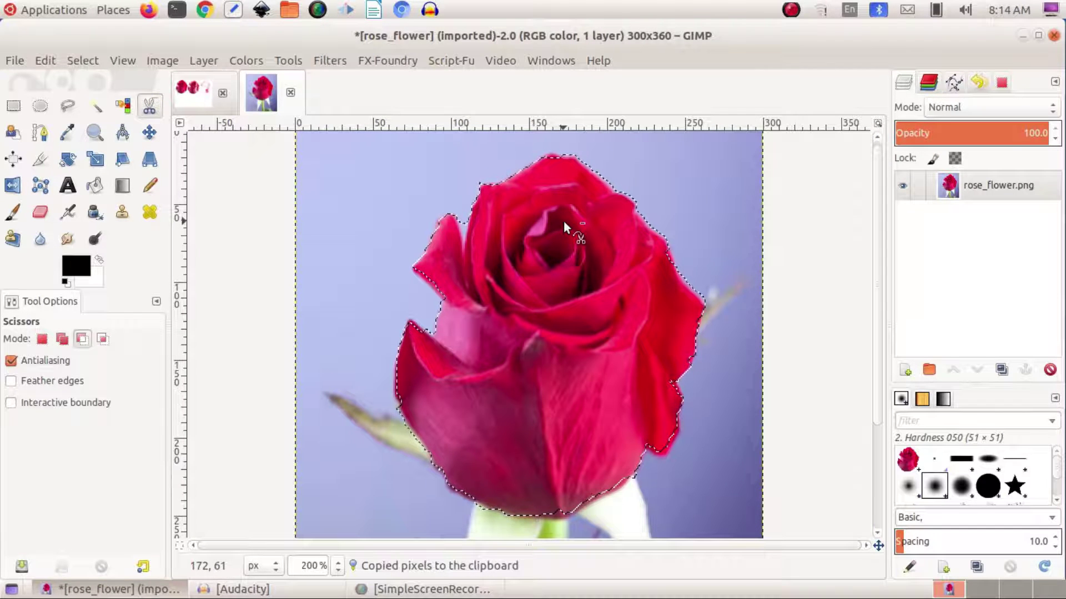
{"action": "left_click", "coordinate": [185, 85]}
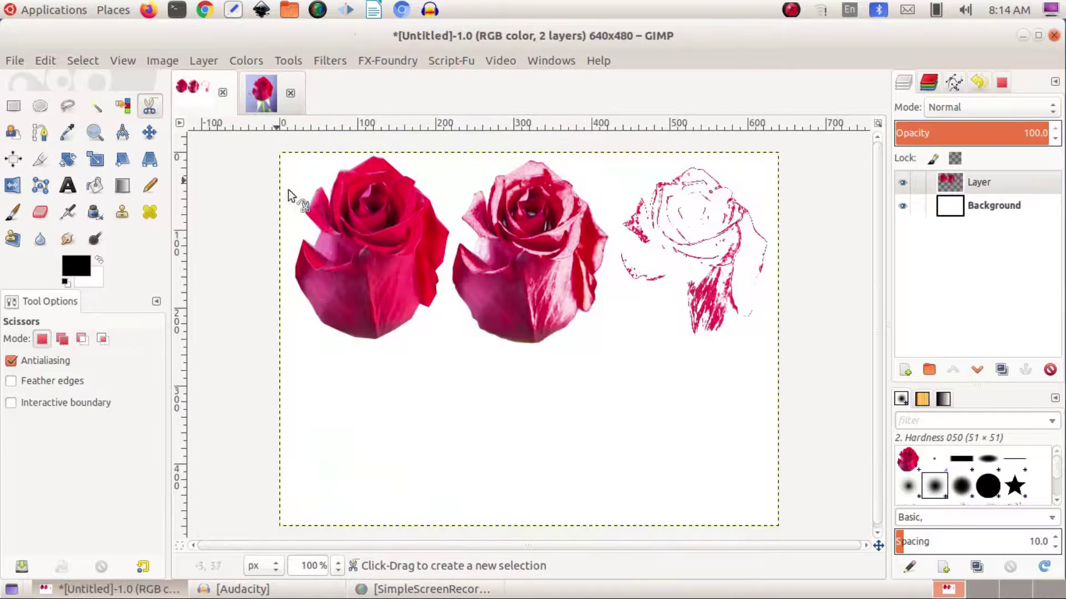
Step: Paste the scissors-cut rose, move it to the lower left below the first rose, and anchor it
{"action": "key", "text": "ctrl+v"}
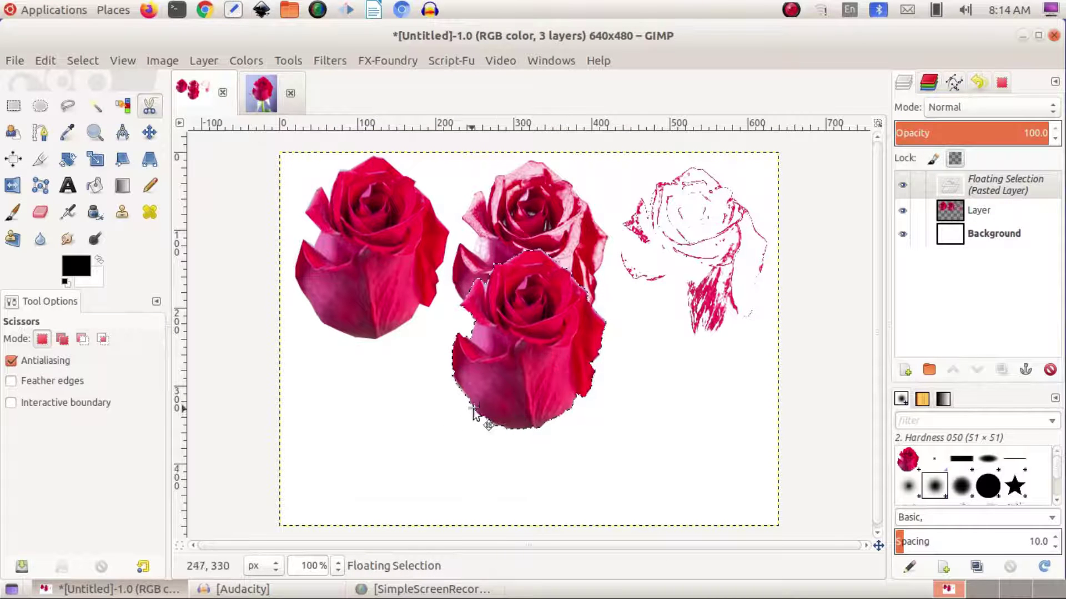
{"action": "left_click", "coordinate": [521, 362]}
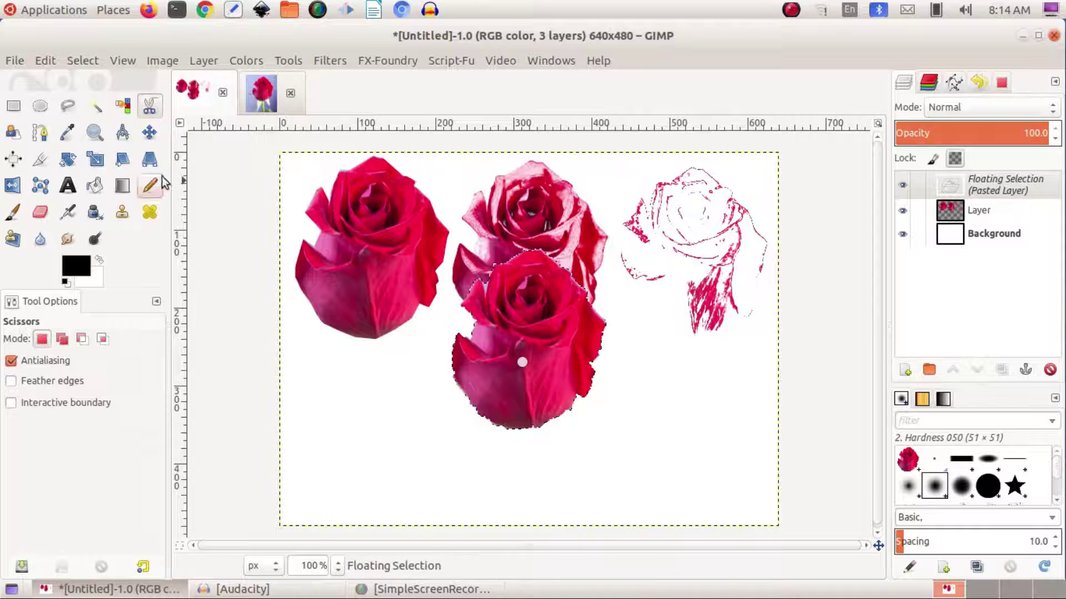
{"action": "left_click", "coordinate": [150, 132]}
{"action": "left_click_drag", "start_coordinate": [517, 351], "coordinate": [358, 438]}
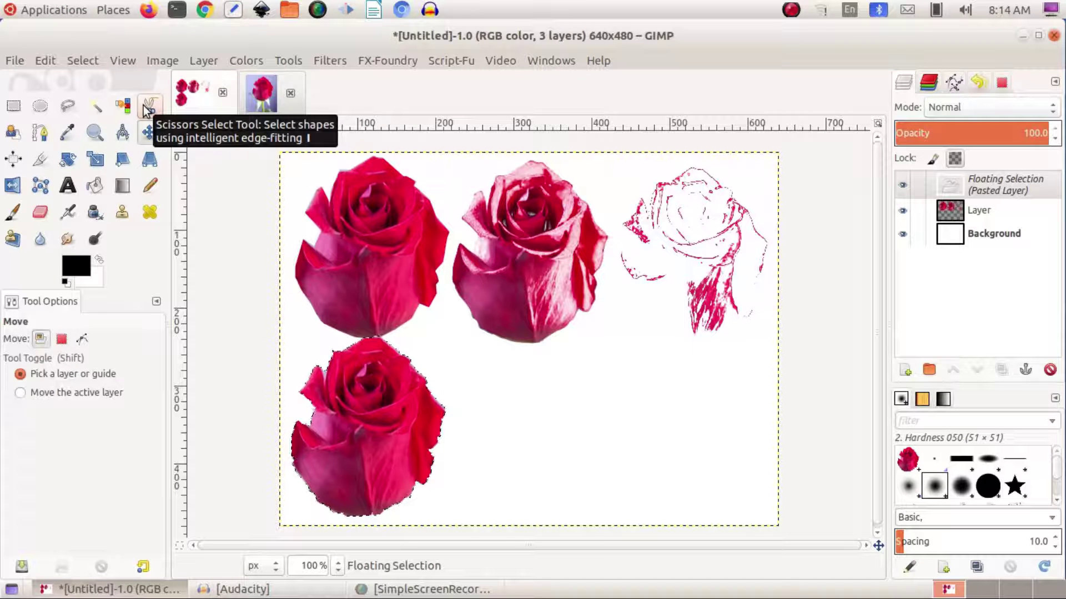
{"action": "left_click", "coordinate": [422, 347]}
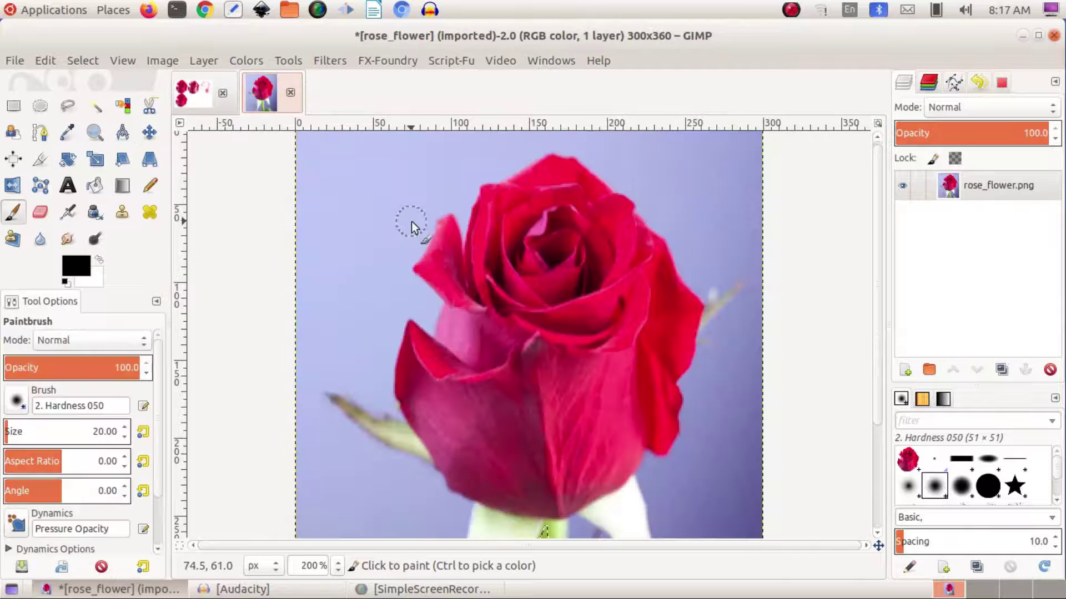
Step: With Foreground Select, roughly outline the rose's left side and bottom
{"action": "left_click", "coordinate": [13, 133]}
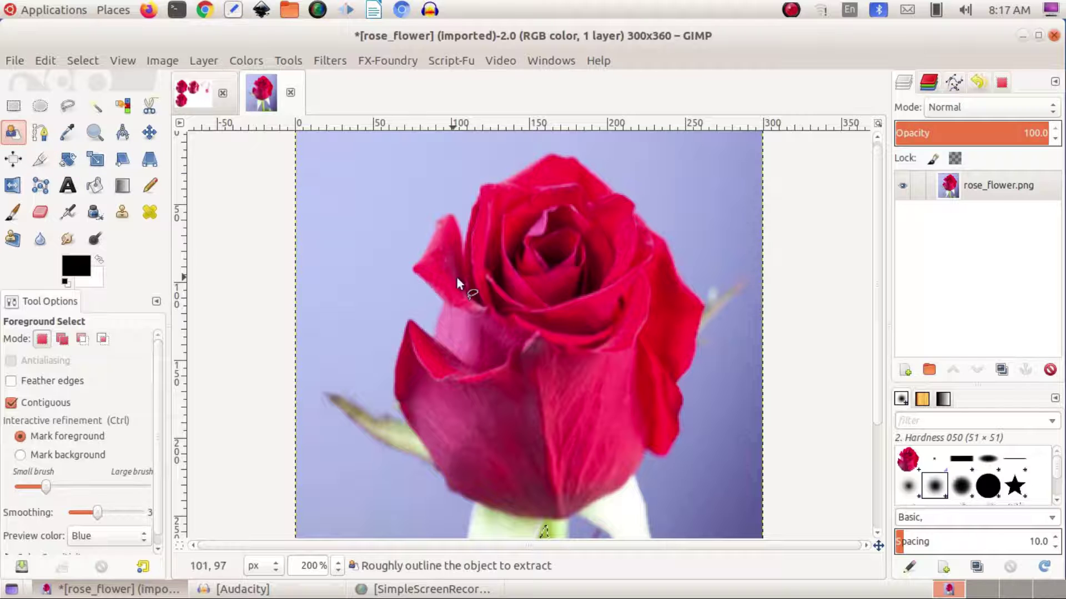
{"action": "left_click", "coordinate": [438, 220]}
{"action": "left_click", "coordinate": [444, 303]}
{"action": "left_click", "coordinate": [432, 333]}
{"action": "left_click", "coordinate": [408, 320]}
{"action": "left_click", "coordinate": [395, 386]}
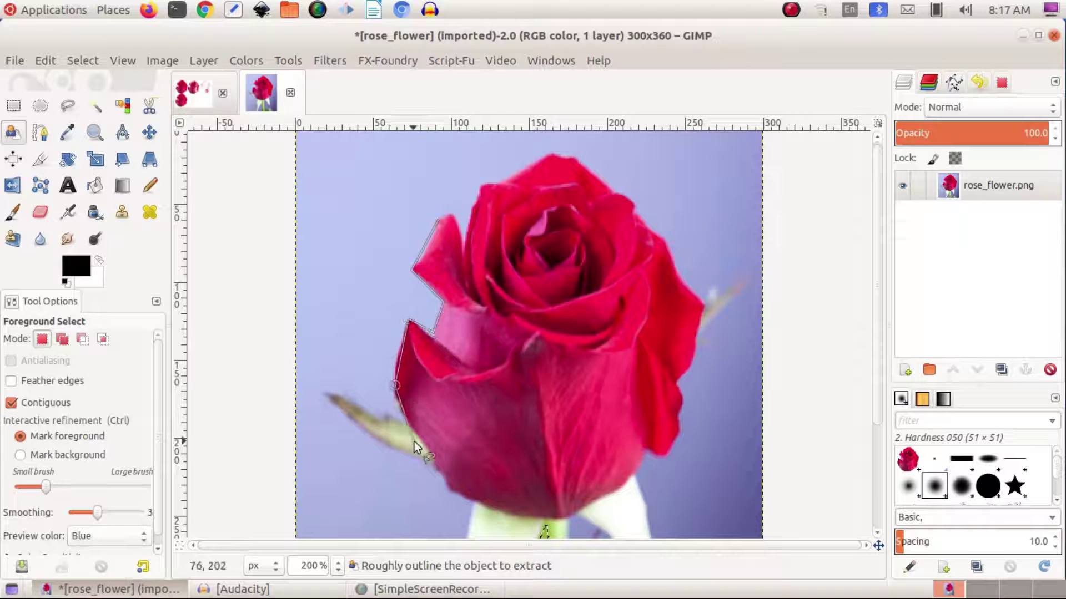
{"action": "left_click", "coordinate": [418, 441]}
{"action": "left_click", "coordinate": [463, 496]}
Step: Finish the rough outline up the right side and across the top, closing it at the start
{"action": "left_click", "coordinate": [547, 515]}
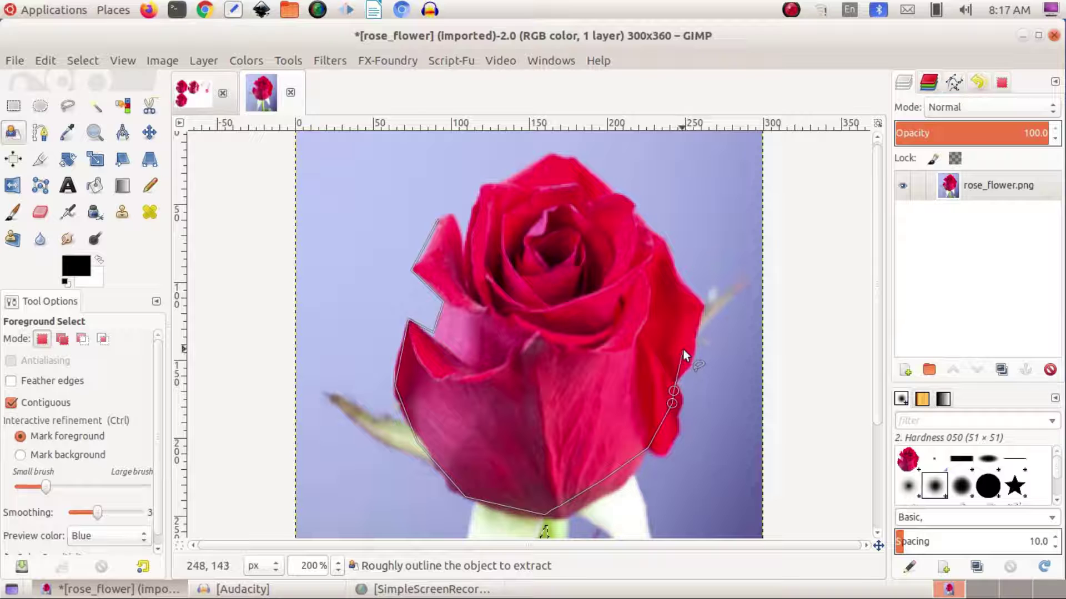
{"action": "left_click", "coordinate": [680, 268]}
{"action": "left_click", "coordinate": [589, 176]}
{"action": "left_click", "coordinate": [532, 157]}
{"action": "left_click", "coordinate": [473, 221]}
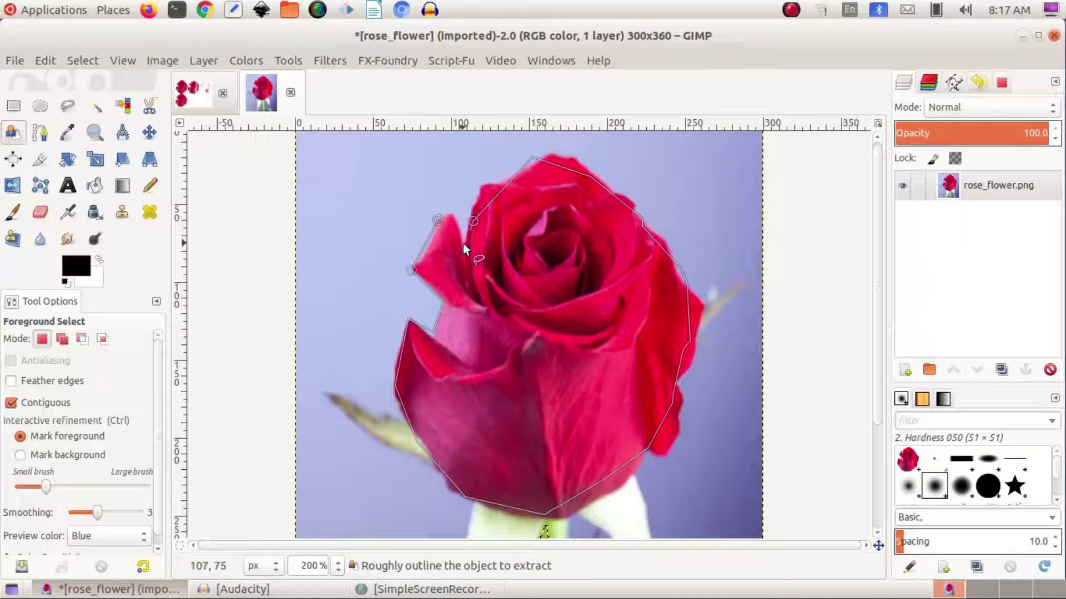
{"action": "left_click", "coordinate": [438, 221]}
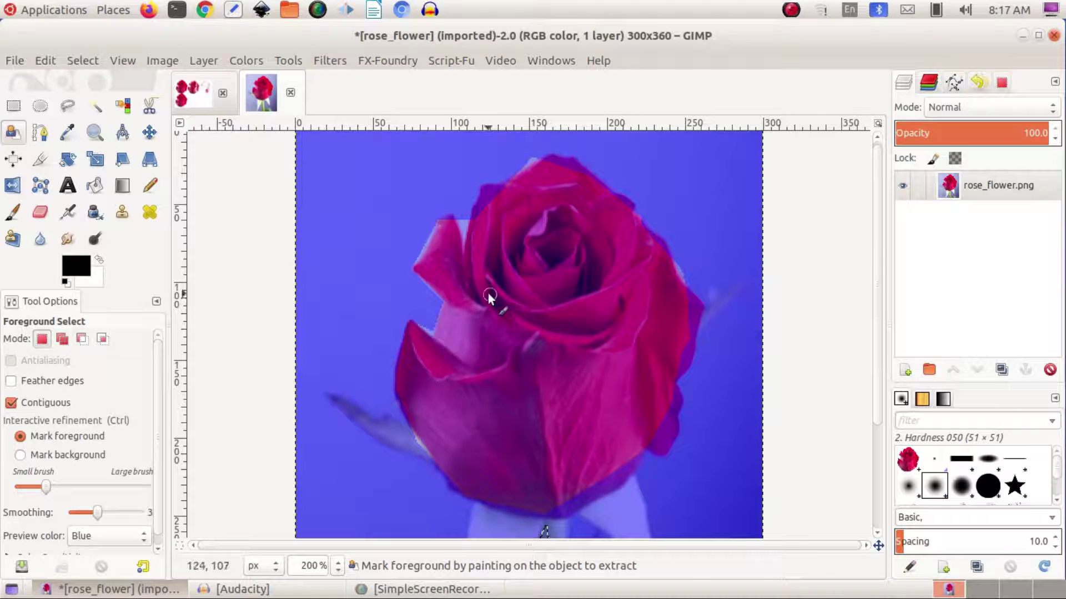
Step: Paint over the bloom as foreground, accept the extraction as a selection, and copy the rose
{"action": "mouse_move", "coordinate": [484, 251]}
{"action": "left_mouse_down"}
{"action": "mouse_move", "coordinate": [477, 405]}
{"action": "mouse_move", "coordinate": [533, 375]}
{"action": "mouse_move", "coordinate": [544, 286]}
{"action": "left_mouse_up"}
{"action": "mouse_move", "coordinate": [609, 239]}
{"action": "left_mouse_down"}
{"action": "mouse_move", "coordinate": [638, 291]}
{"action": "mouse_move", "coordinate": [655, 375]}
{"action": "mouse_move", "coordinate": [601, 421]}
{"action": "mouse_move", "coordinate": [565, 382]}
{"action": "left_mouse_up"}
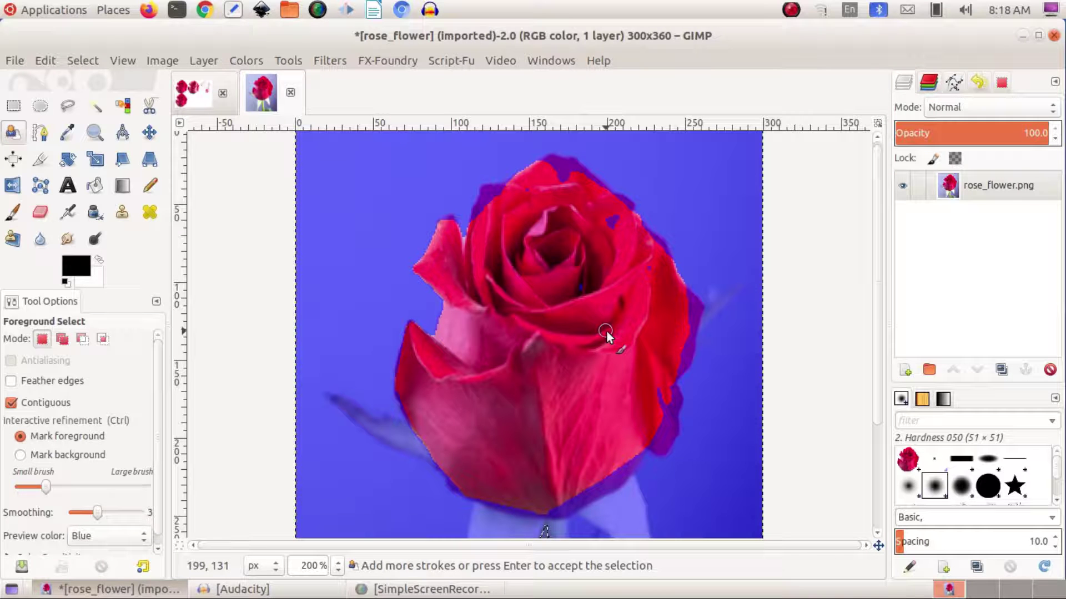
{"action": "key", "text": "Return"}
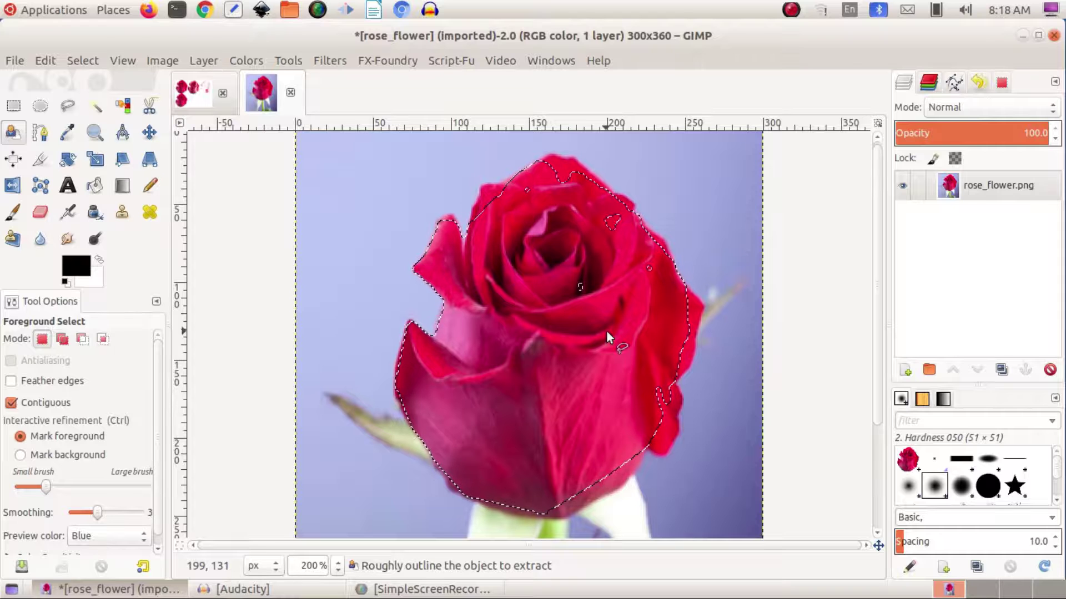
{"action": "key", "text": "ctrl"}
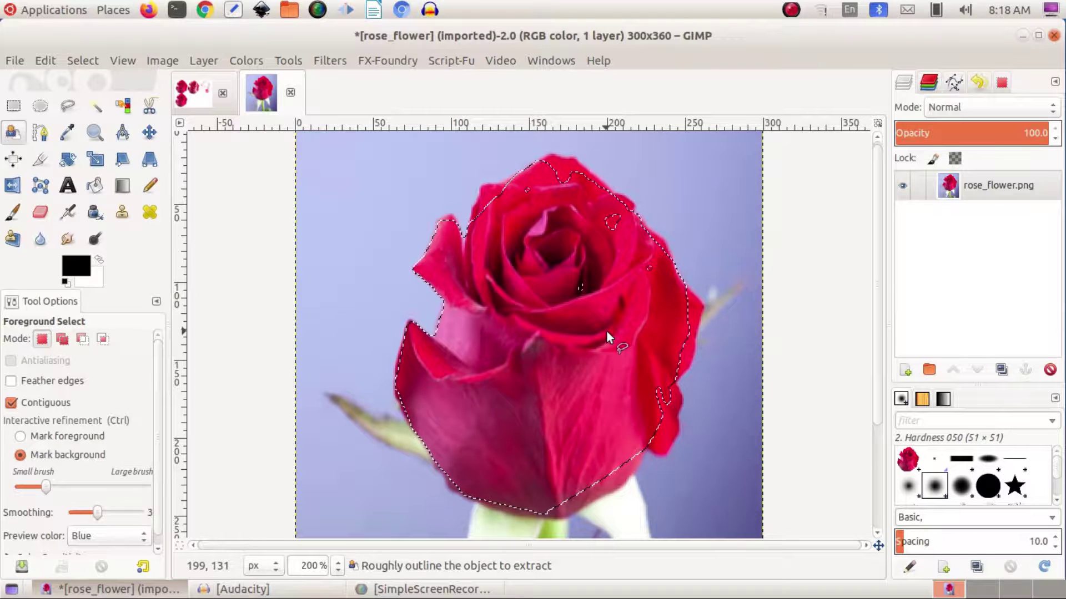
{"action": "key", "text": "ctrl+c"}
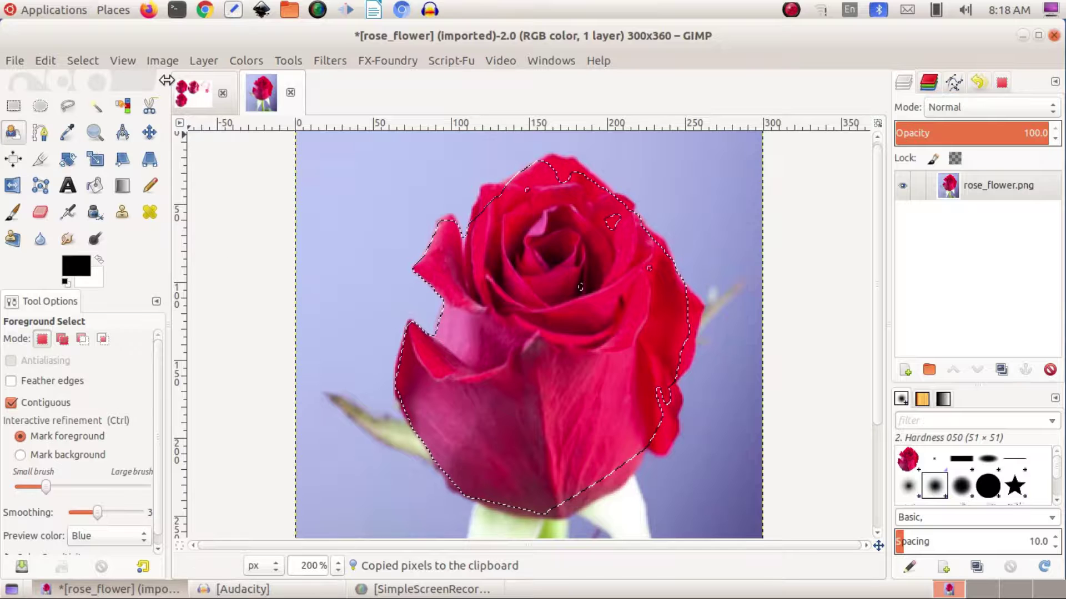
{"action": "left_click", "coordinate": [192, 92]}
Step: Paste the foreground-selected rose and drag it below the top middle rose
{"action": "key", "text": "ctrl+v"}
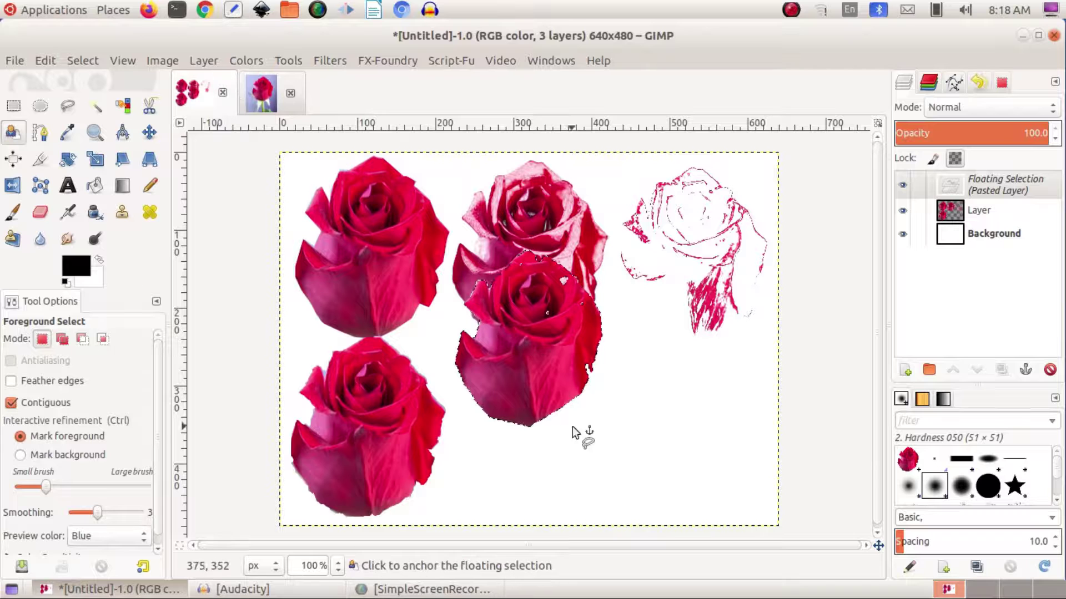
{"action": "left_click", "coordinate": [148, 132]}
{"action": "left_click_drag", "start_coordinate": [558, 351], "coordinate": [540, 439]}
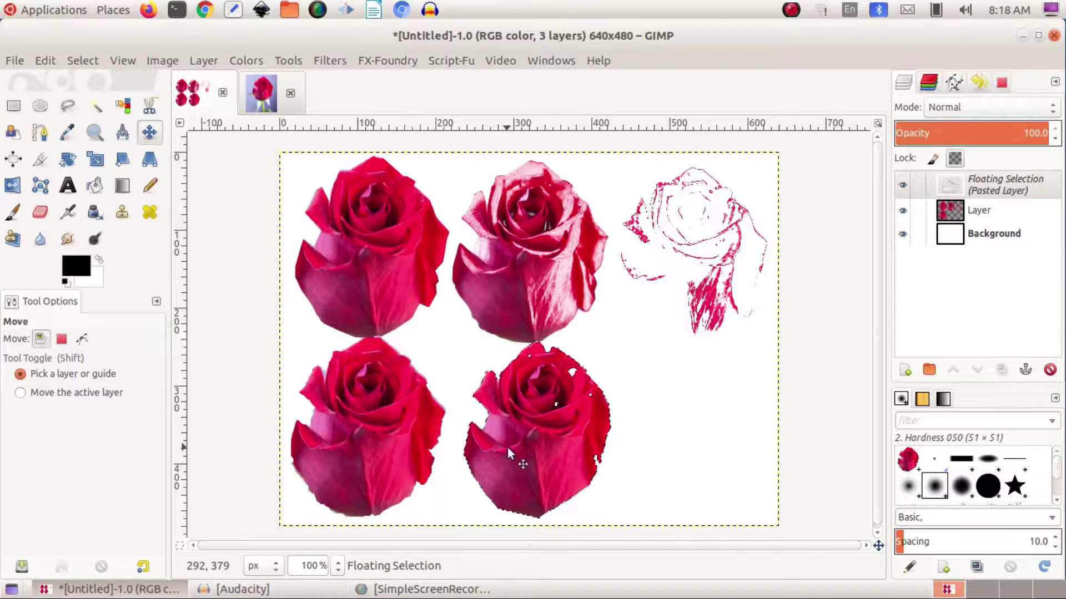
Step: On the rose photo, switch to the Paths tool and clear the existing selection
{"action": "left_click", "coordinate": [260, 93]}
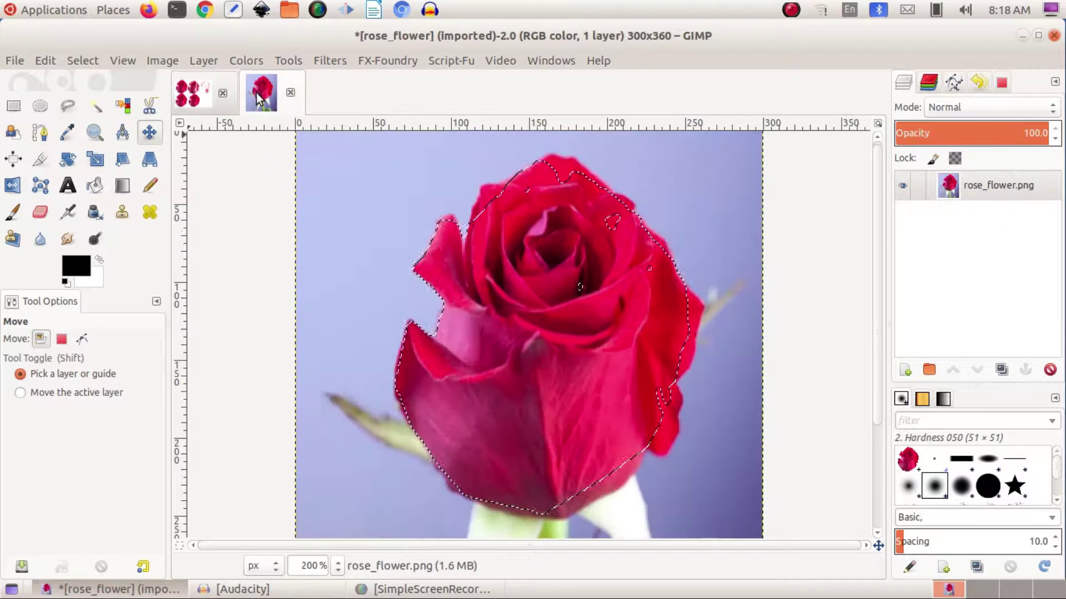
{"action": "left_click", "coordinate": [47, 138]}
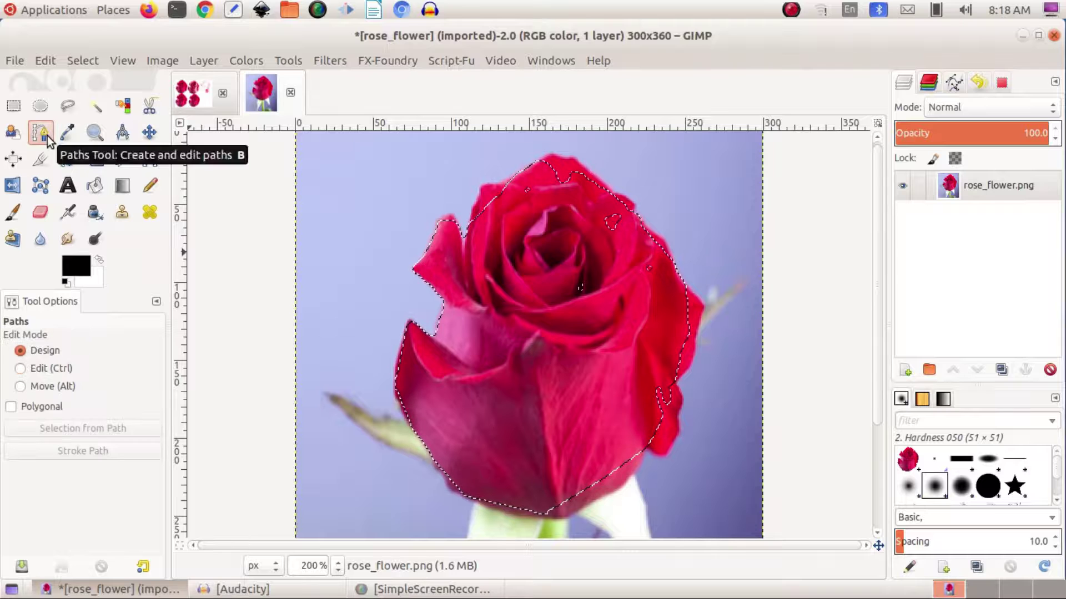
{"action": "left_click", "coordinate": [92, 65]}
{"action": "left_click", "coordinate": [100, 95]}
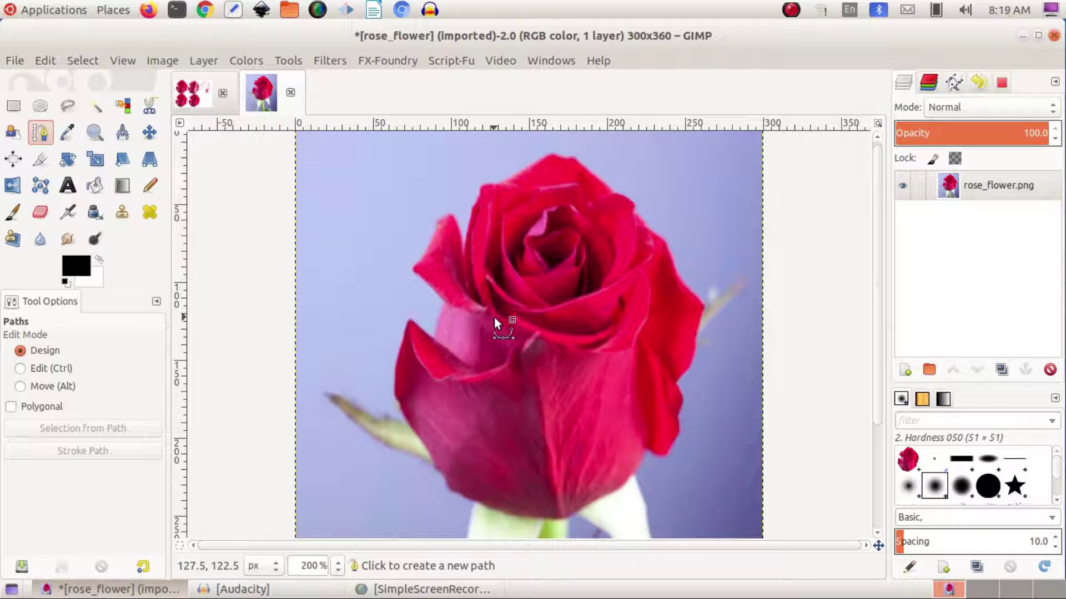
{"action": "scroll", "coordinate": [459, 349], "scroll_direction": "up", "scroll_amount": 1}
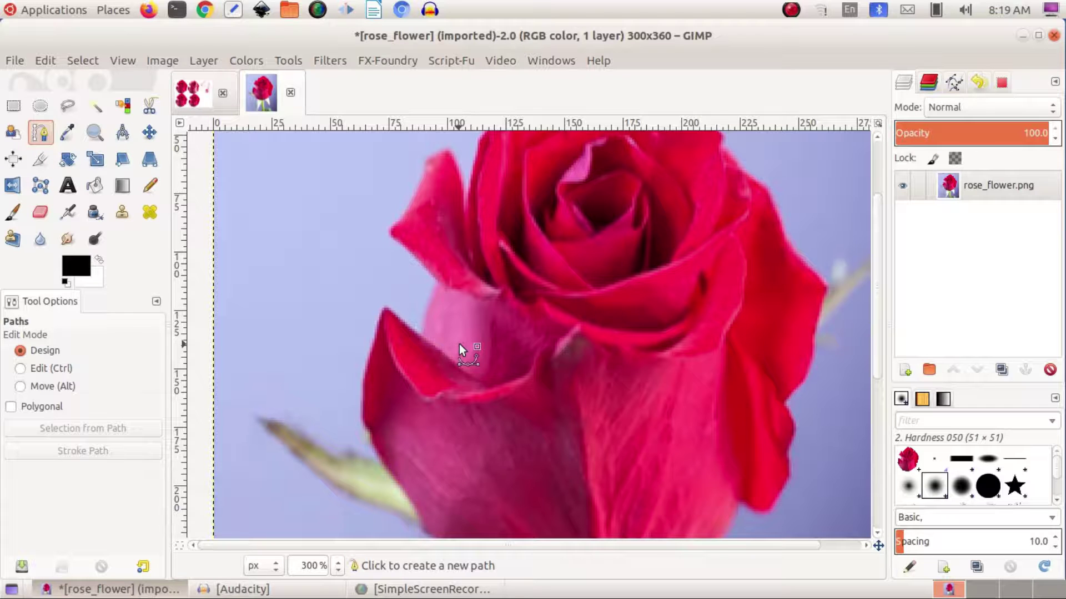
Step: Start the path at the left petal tip and trace down the left edge and along the base
{"action": "left_click", "coordinate": [382, 311]}
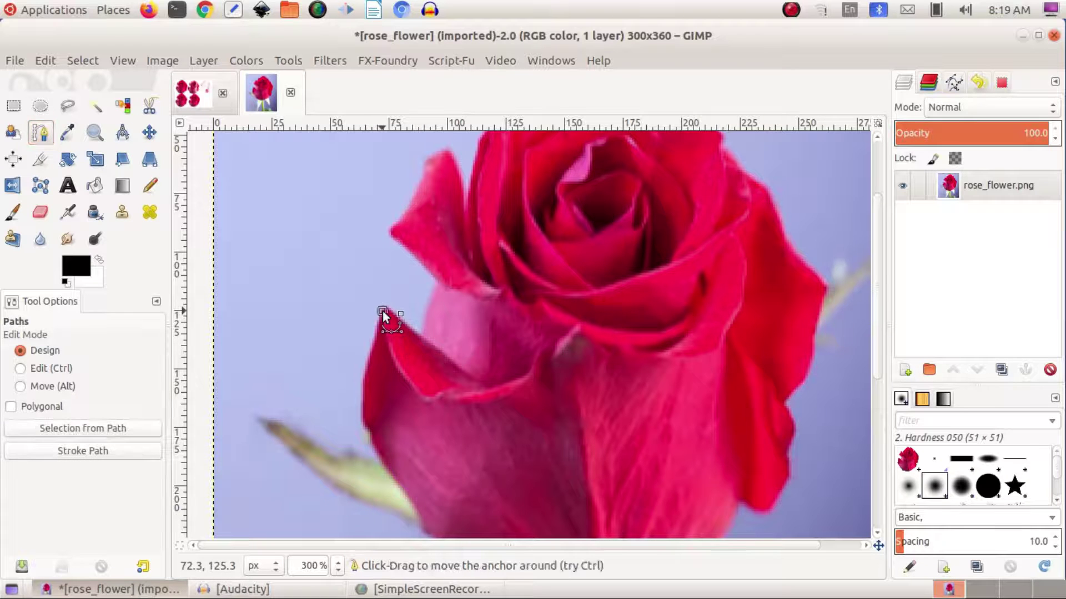
{"action": "left_click", "coordinate": [361, 400]}
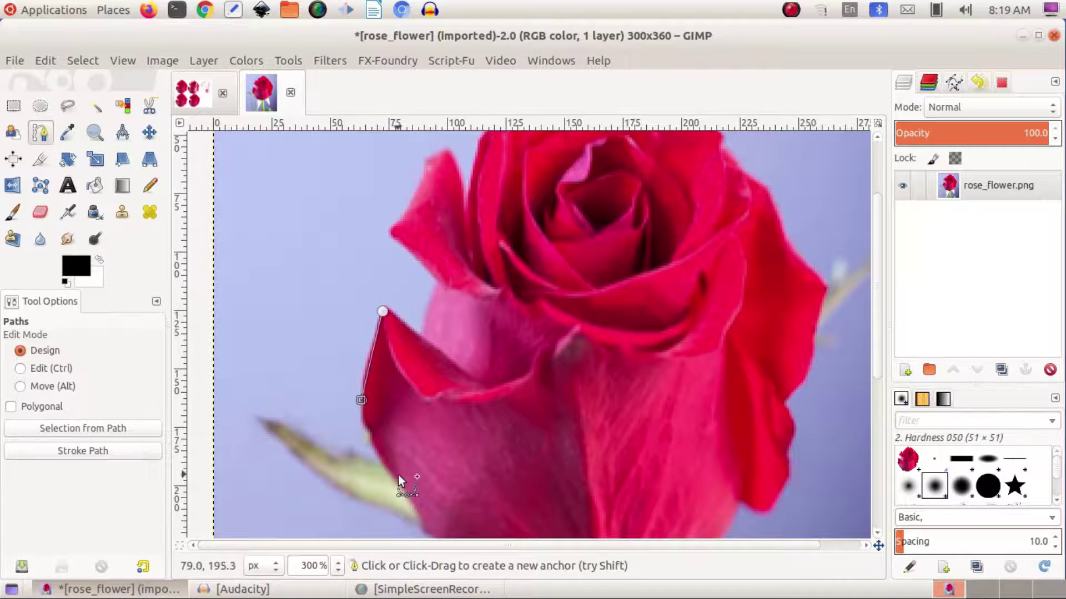
{"action": "left_click_drag", "start_coordinate": [399, 481], "coordinate": [428, 491]}
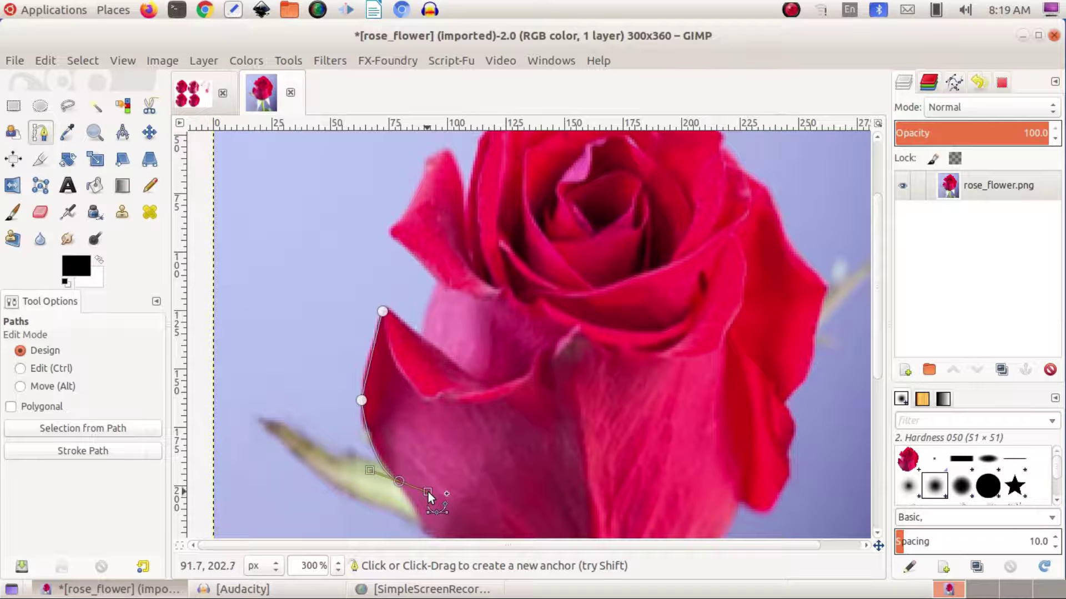
{"action": "scroll", "coordinate": [430, 495], "scroll_direction": "down", "scroll_amount": 3}
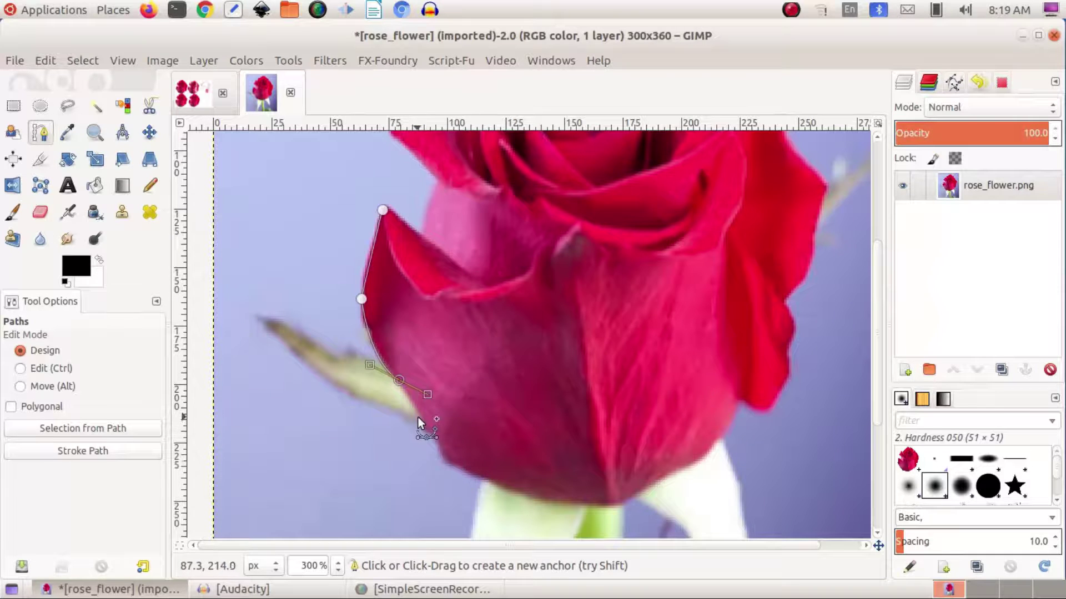
{"action": "left_click_drag", "start_coordinate": [428, 433], "coordinate": [449, 460]}
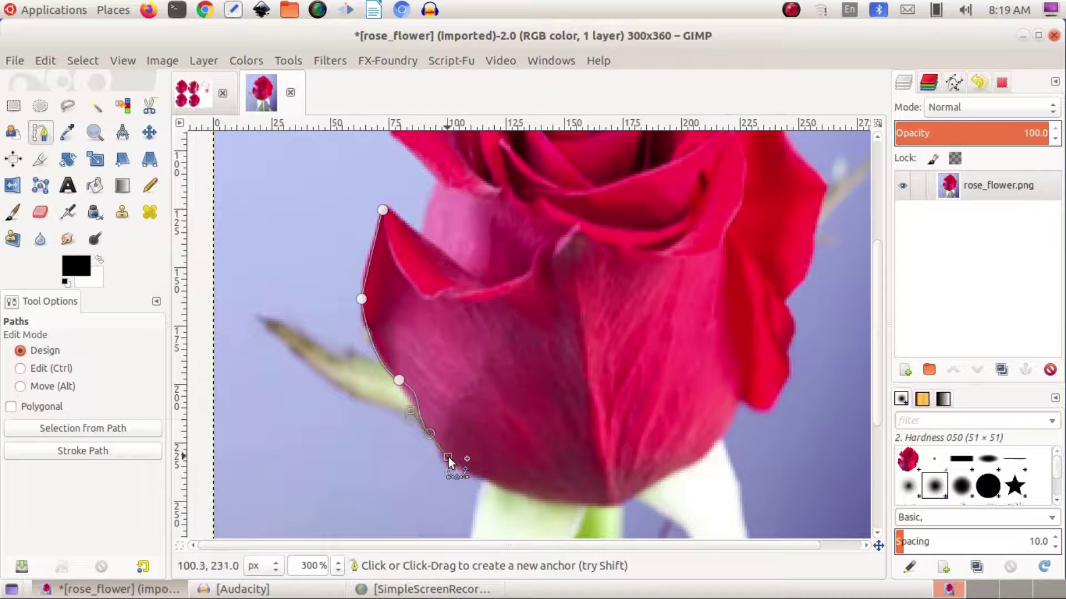
{"action": "left_click_drag", "start_coordinate": [516, 489], "coordinate": [524, 490]}
{"action": "left_click_drag", "start_coordinate": [617, 505], "coordinate": [638, 498]}
Step: Continue the path anchors up the rose's right edge
{"action": "left_click", "coordinate": [699, 461]}
{"action": "left_click", "coordinate": [741, 398]}
{"action": "left_click", "coordinate": [768, 408]}
{"action": "left_click_drag", "start_coordinate": [794, 375], "coordinate": [793, 362]}
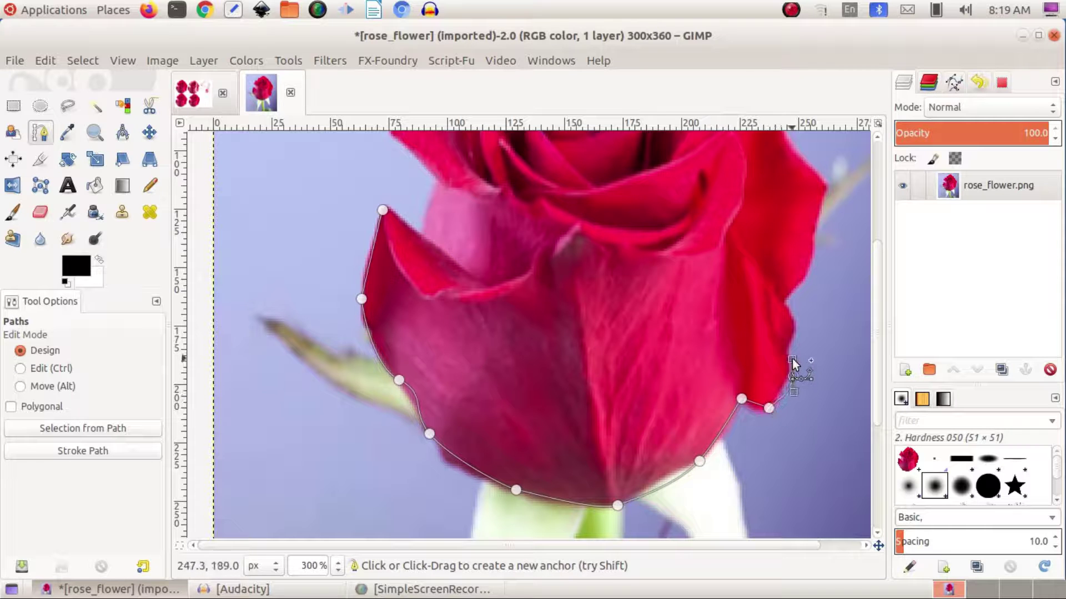
{"action": "left_click", "coordinate": [791, 343]}
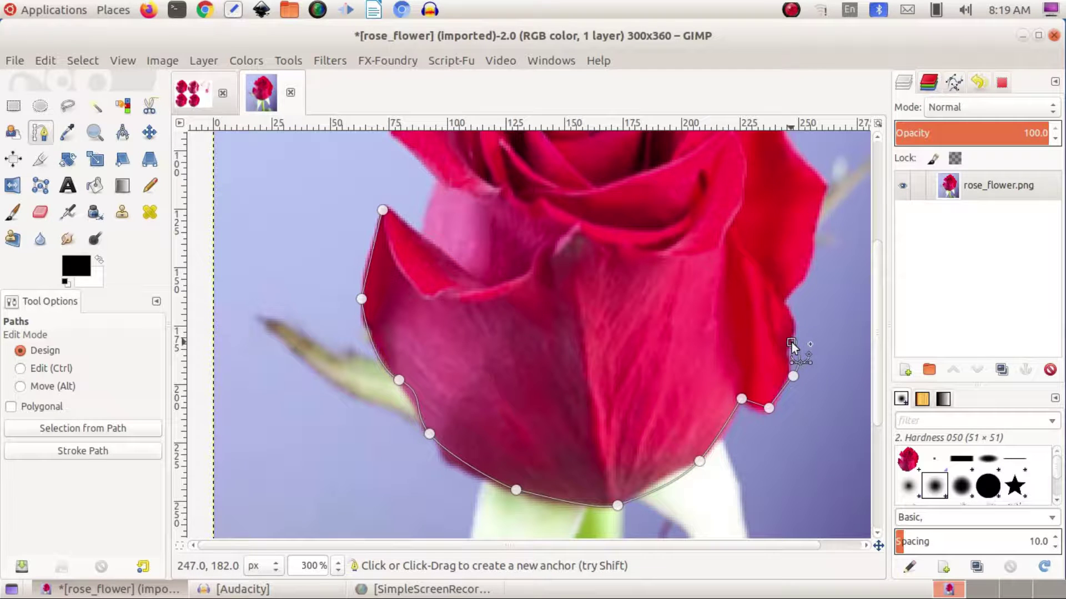
{"action": "left_click", "coordinate": [780, 300]}
{"action": "left_click", "coordinate": [802, 277]}
{"action": "scroll", "coordinate": [822, 249], "scroll_direction": "up", "scroll_amount": 3}
Step: Trace the path around the upper right petal and across the rose's top
{"action": "left_click", "coordinate": [826, 291]}
{"action": "left_click", "coordinate": [785, 232]}
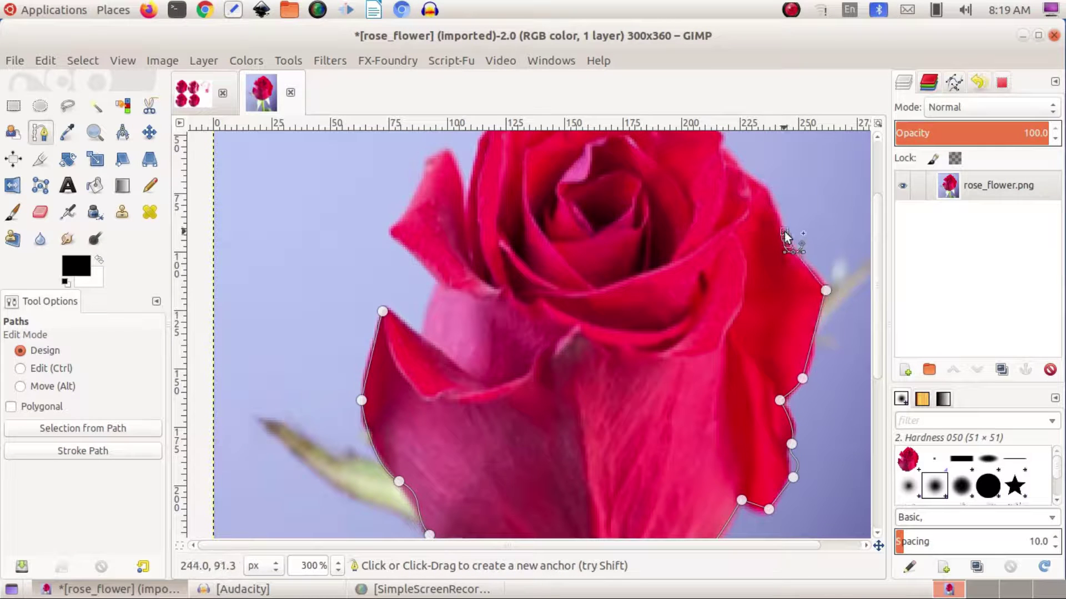
{"action": "left_click_drag", "start_coordinate": [772, 189], "coordinate": [764, 185]}
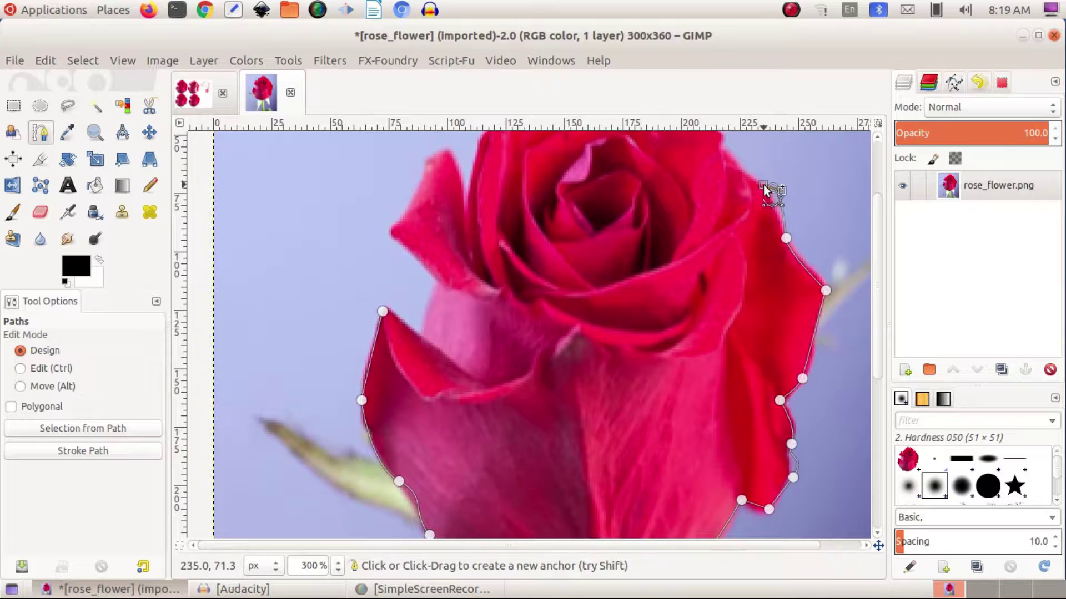
{"action": "scroll", "coordinate": [764, 185], "scroll_direction": "up", "scroll_amount": 3}
{"action": "left_click", "coordinate": [713, 238]}
{"action": "mouse_move", "coordinate": [674, 206]}
{"action": "left_mouse_down"}
{"action": "mouse_move", "coordinate": [642, 190]}
{"action": "mouse_move", "coordinate": [576, 191]}
{"action": "left_mouse_up"}
{"action": "left_click", "coordinate": [523, 213]}
{"action": "left_click_drag", "start_coordinate": [486, 227], "coordinate": [486, 243]}
Step: Trace around the left outer petal and close the path at its starting anchor
{"action": "left_click", "coordinate": [465, 292]}
{"action": "left_click", "coordinate": [446, 261]}
{"action": "left_click", "coordinate": [425, 277]}
{"action": "left_click_drag", "start_coordinate": [397, 340], "coordinate": [394, 351]}
{"action": "left_click", "coordinate": [428, 384]}
{"action": "mouse_move", "coordinate": [426, 426]}
{"action": "left_mouse_down"}
{"action": "mouse_move", "coordinate": [423, 453]}
{"action": "mouse_move", "coordinate": [383, 424]}
{"action": "left_mouse_up"}
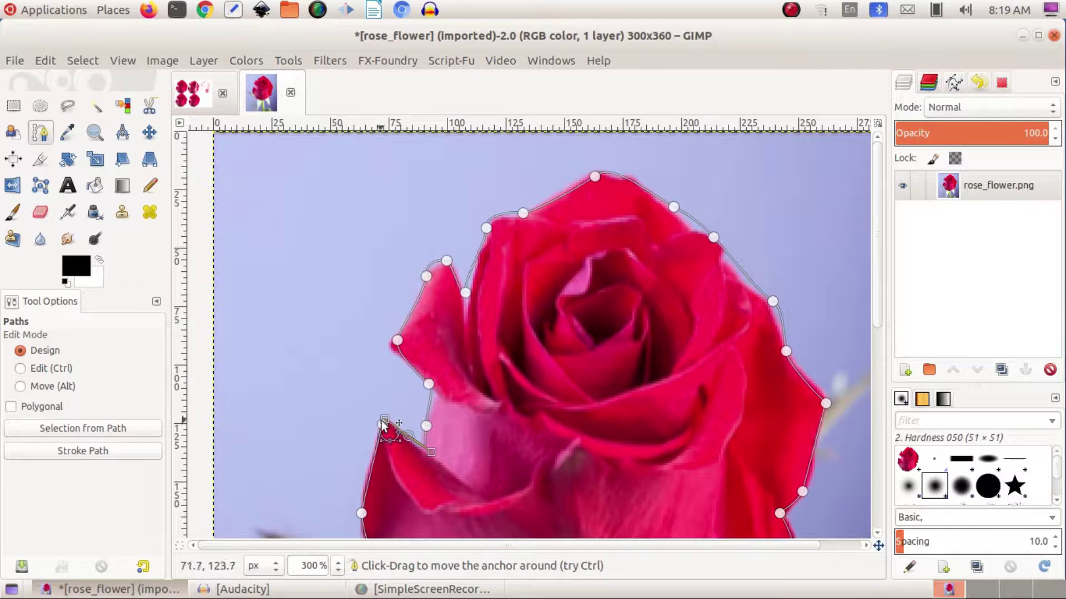
{"action": "left_click", "coordinate": [382, 426]}
{"action": "scroll", "coordinate": [481, 361], "scroll_direction": "down", "scroll_amount": 5}
{"action": "scroll", "coordinate": [484, 355], "scroll_direction": "up", "scroll_amount": 5}
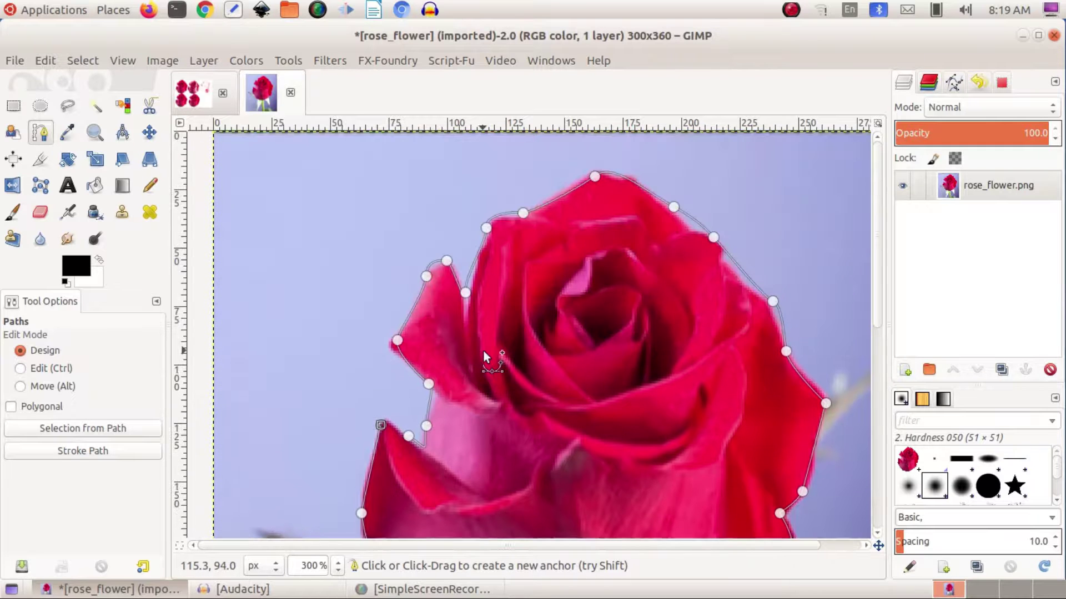
{"action": "left_click", "coordinate": [88, 65]}
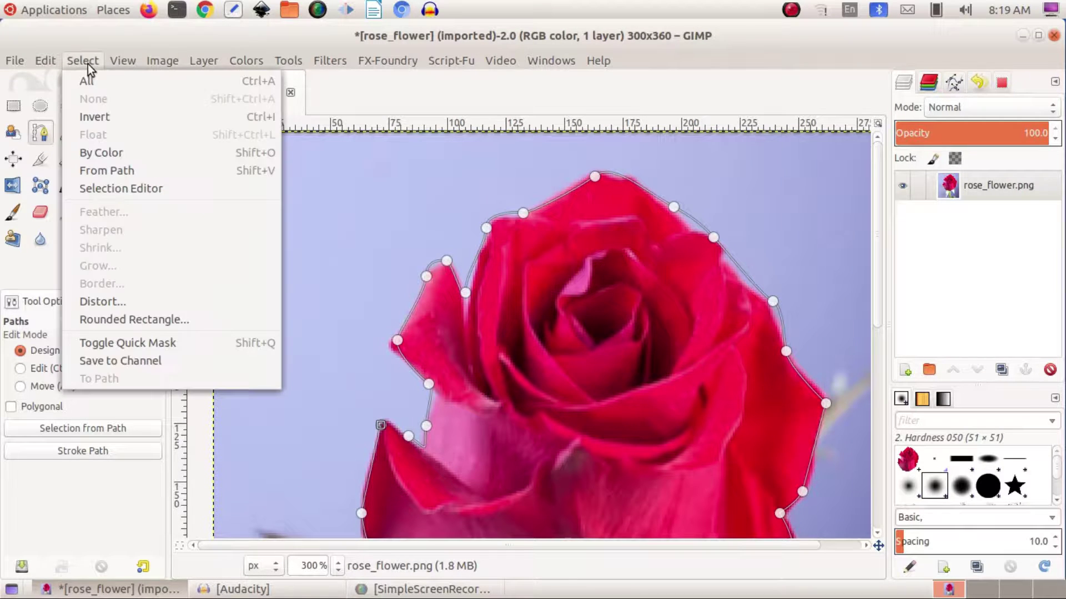
Step: Convert the traced rose path into a selection with Select > From Path
{"action": "left_click", "coordinate": [100, 170]}
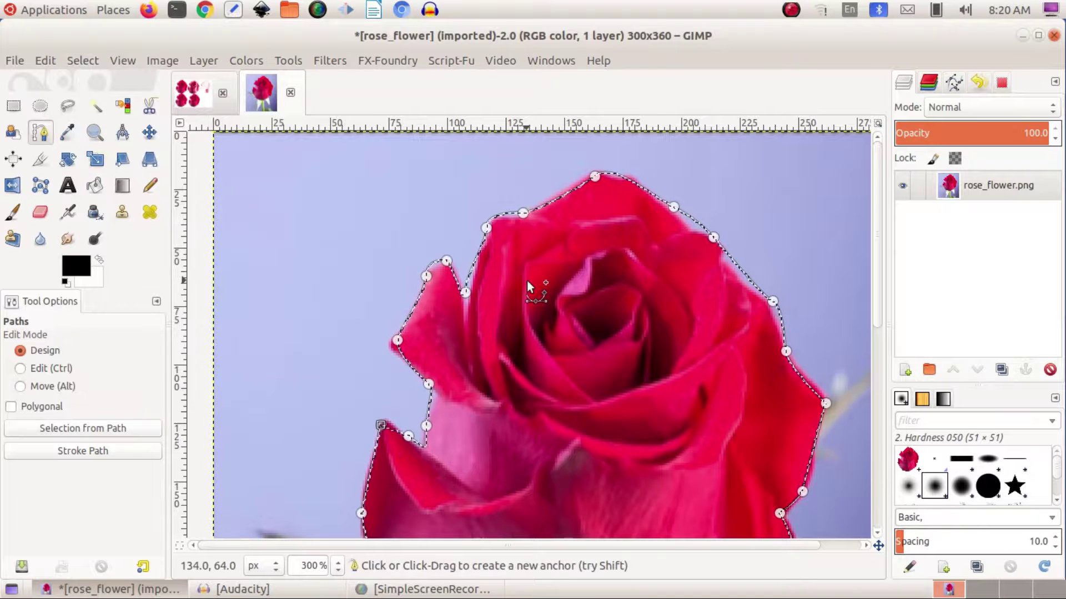
{"action": "scroll", "coordinate": [524, 286], "scroll_direction": "down", "scroll_amount": 5}
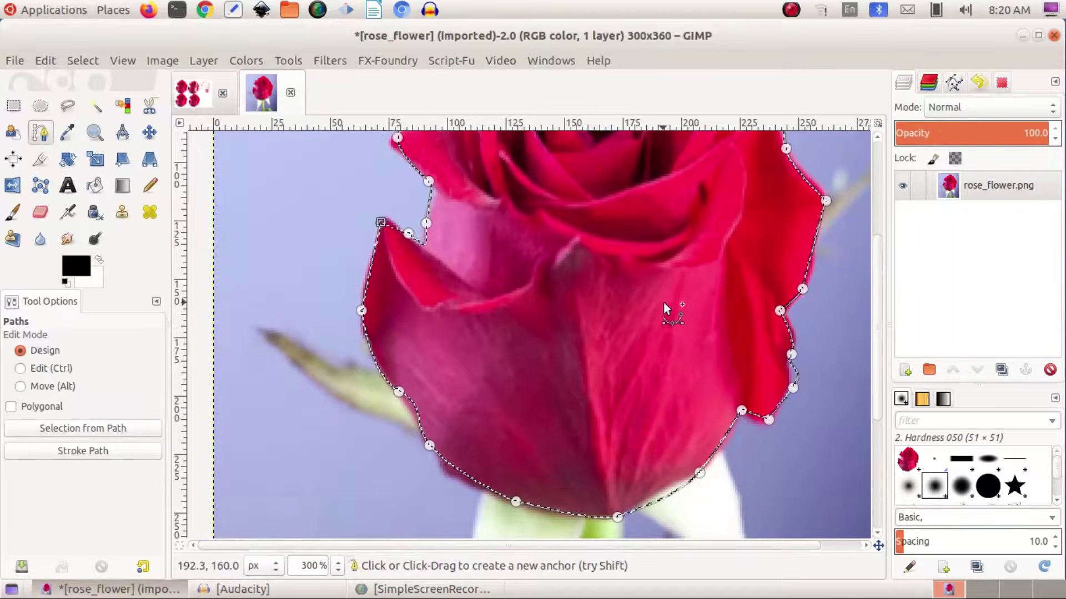
{"action": "scroll", "coordinate": [668, 313], "scroll_direction": "up", "scroll_amount": 3}
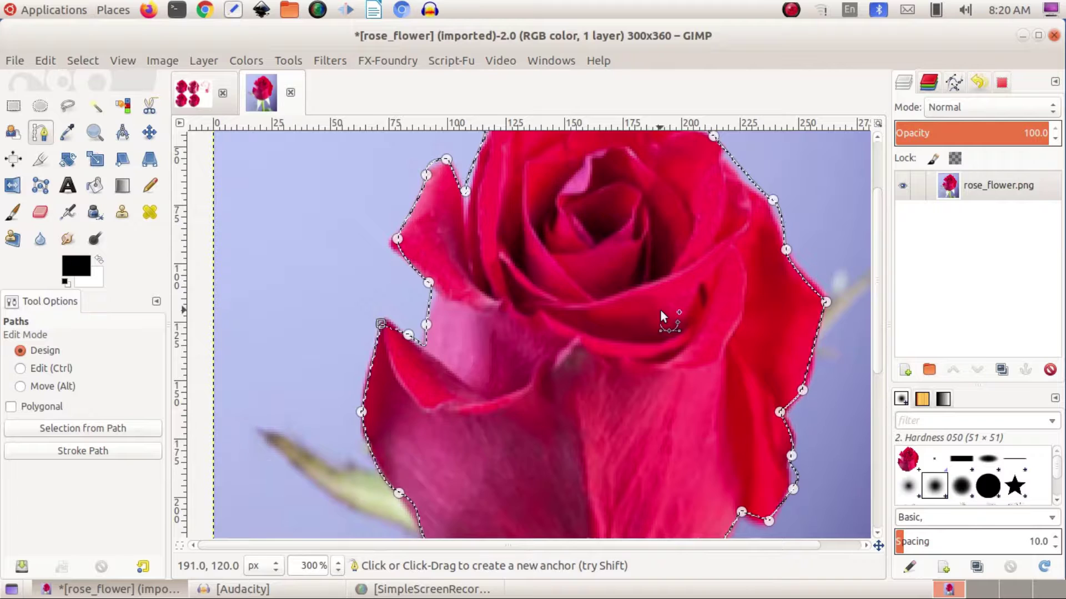
{"action": "scroll", "coordinate": [668, 311], "scroll_direction": "up", "scroll_amount": 3}
Step: Adjust the top-right and right-edge path anchors so the outline hugs the petals
{"action": "left_click", "coordinate": [772, 302]}
{"action": "left_click", "coordinate": [712, 242]}
{"action": "left_click_drag", "start_coordinate": [687, 221], "coordinate": [677, 214]}
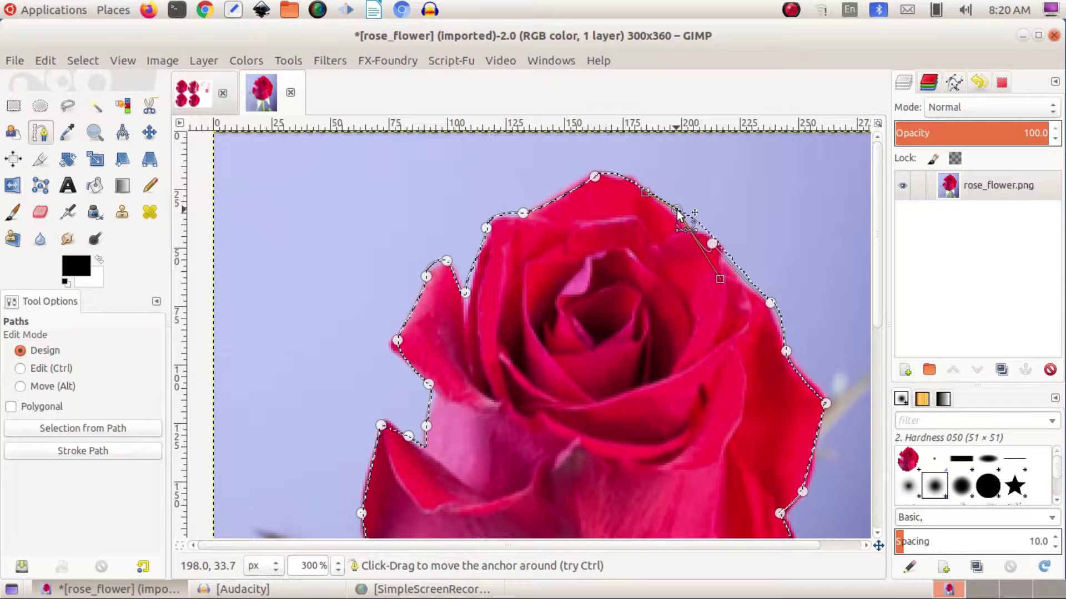
{"action": "scroll", "coordinate": [777, 333], "scroll_direction": "down", "scroll_amount": 3}
{"action": "scroll", "coordinate": [811, 405], "scroll_direction": "down", "scroll_amount": 2}
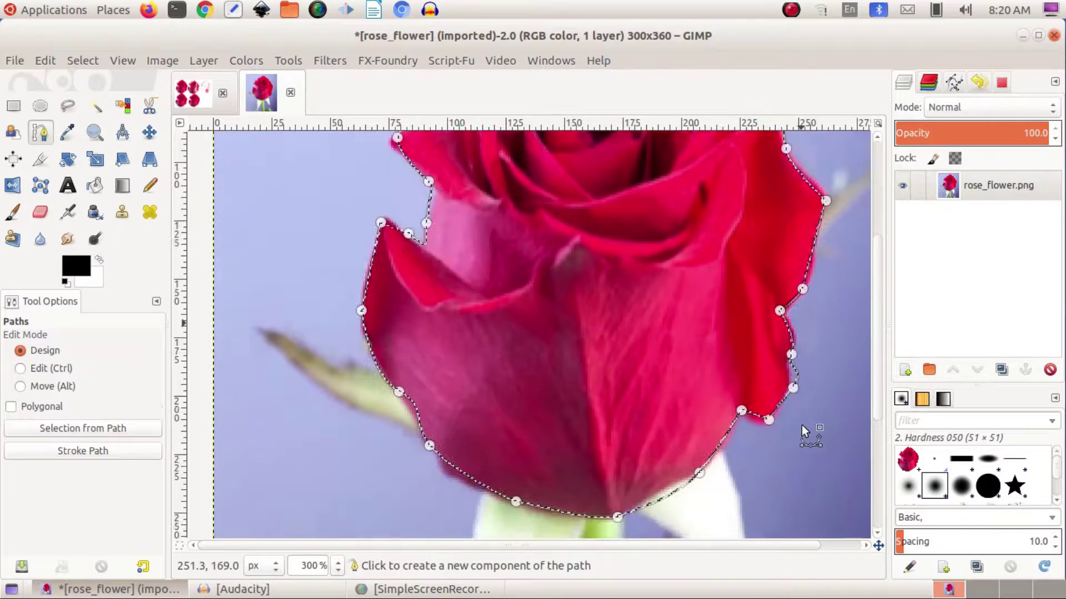
{"action": "scroll", "coordinate": [799, 421], "scroll_direction": "down", "scroll_amount": 4}
{"action": "left_click", "coordinate": [791, 286]}
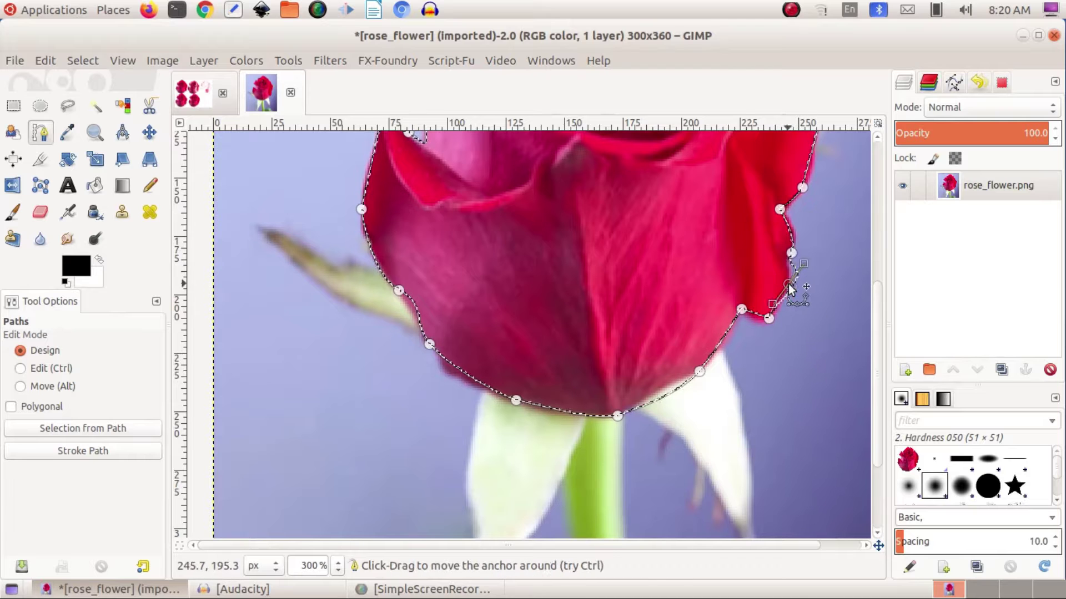
{"action": "left_click_drag", "start_coordinate": [792, 254], "coordinate": [798, 236]}
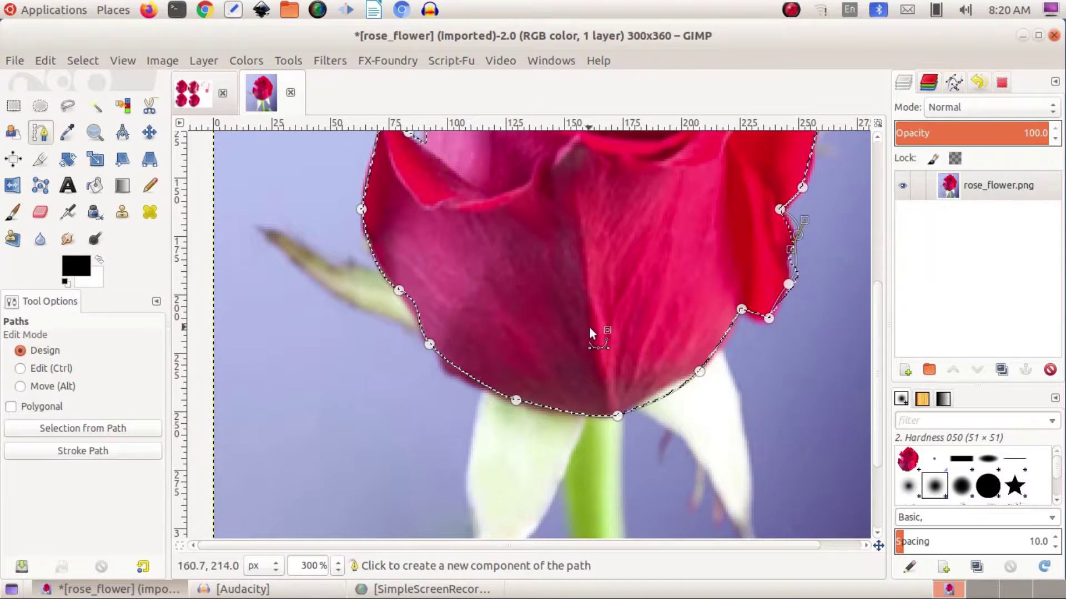
{"action": "scroll", "coordinate": [505, 360], "scroll_direction": "up", "scroll_amount": 5}
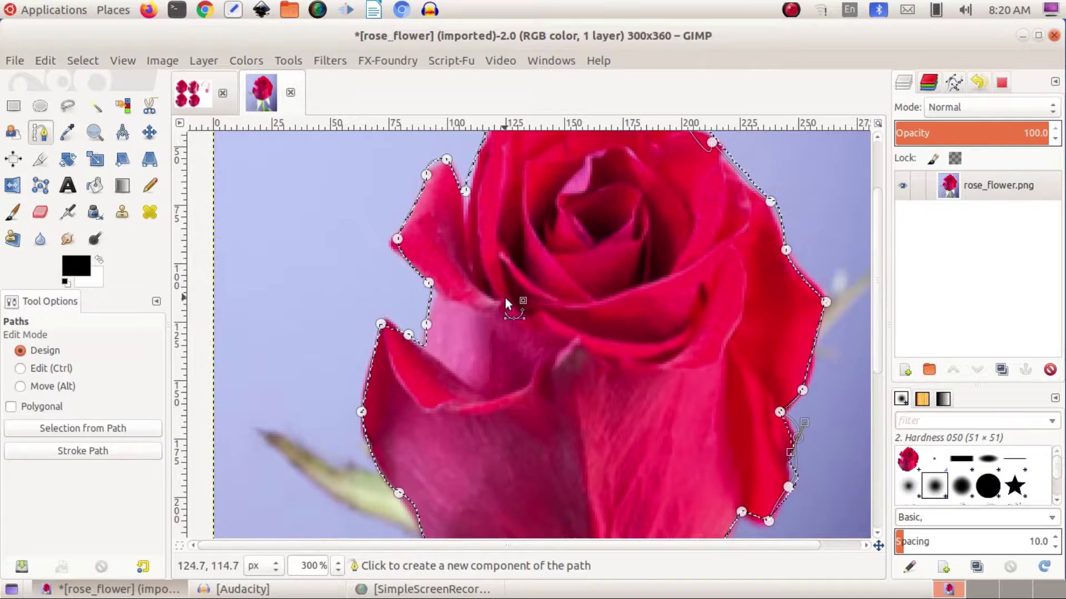
Step: Copy the path-selected rose and paste it into the Untitled collage
{"action": "key", "text": "ctrl+c"}
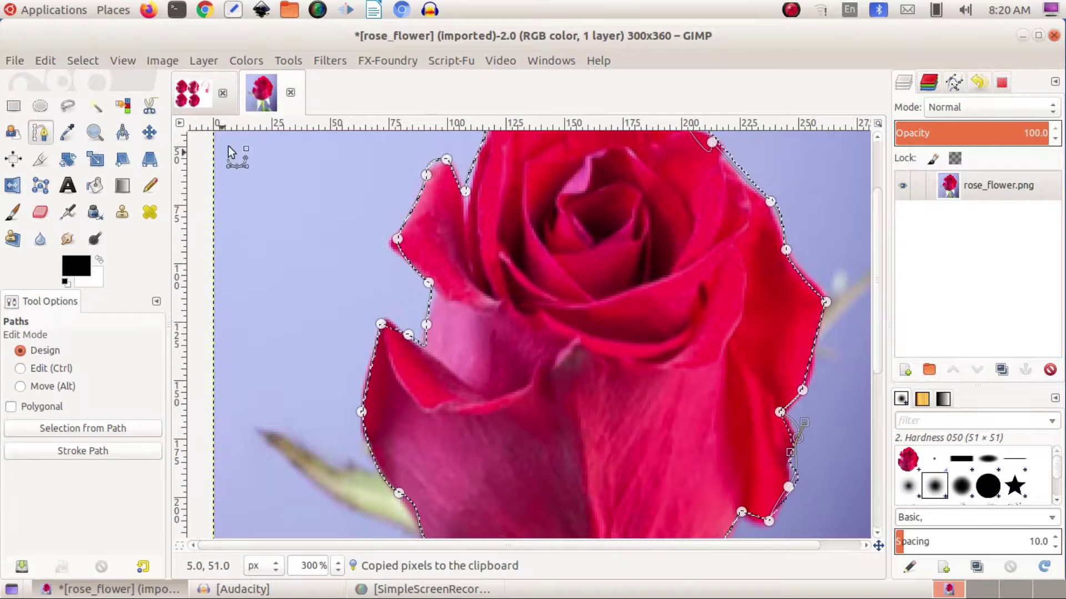
{"action": "left_click", "coordinate": [202, 89]}
{"action": "key", "text": "ctrl+v"}
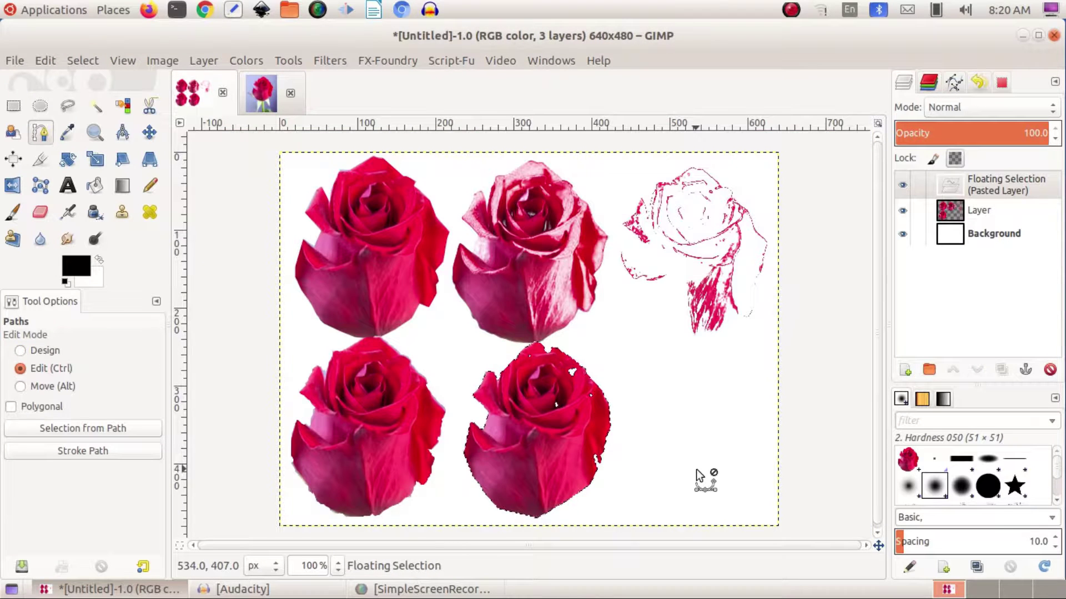
Step: Slide the pasted rose into the empty bottom-right spot and anchor it onto the layer
{"action": "left_click", "coordinate": [82, 60]}
{"action": "left_click", "coordinate": [662, 396]}
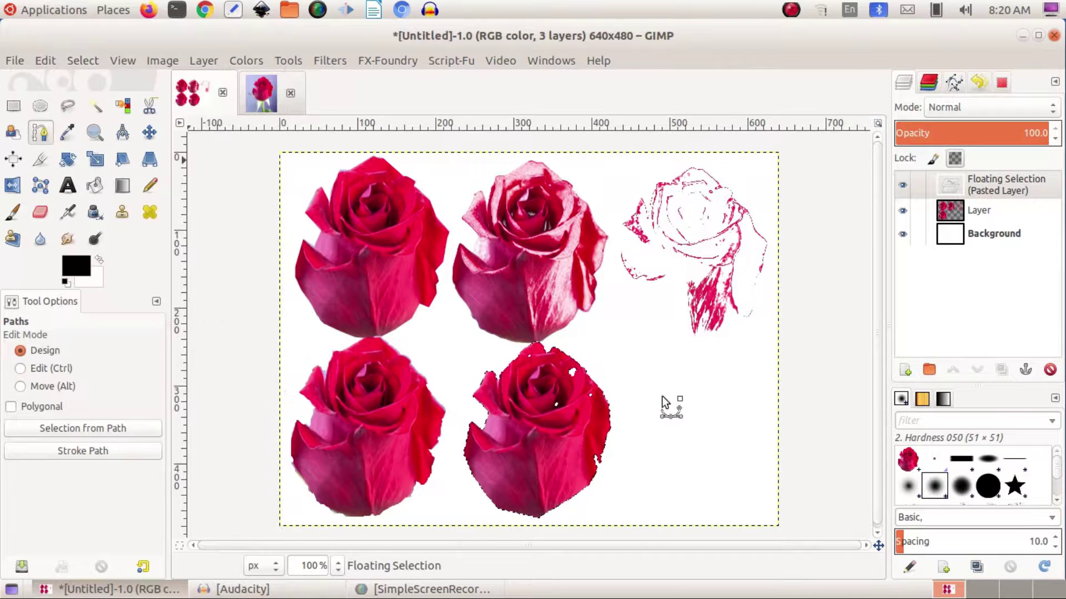
{"action": "key", "text": "ctrl+z"}
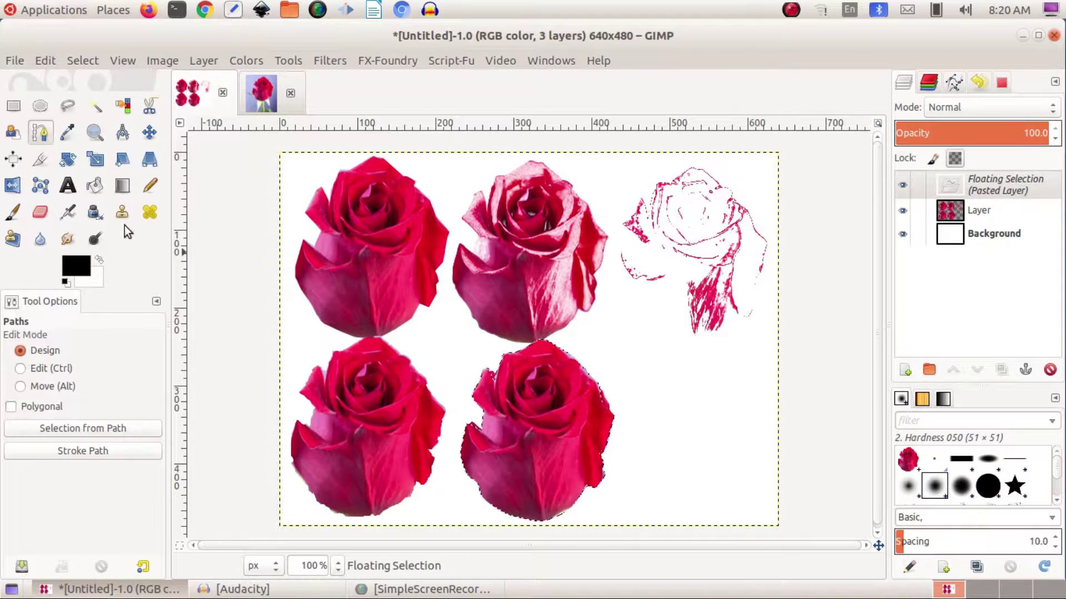
{"action": "left_click", "coordinate": [149, 132]}
{"action": "left_click_drag", "start_coordinate": [561, 438], "coordinate": [672, 438]}
{"action": "left_click", "coordinate": [639, 326]}
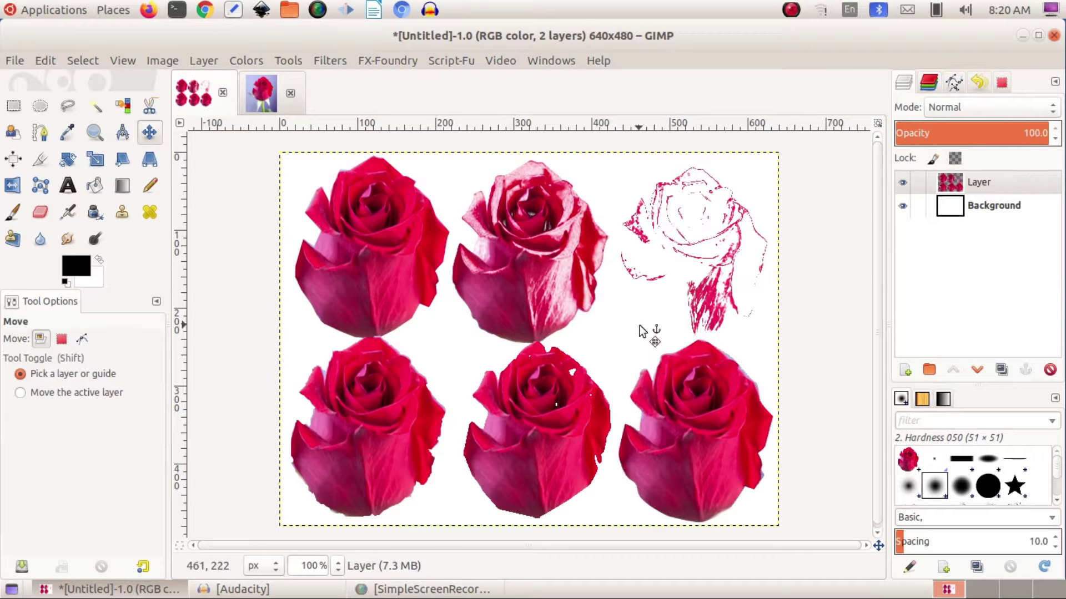